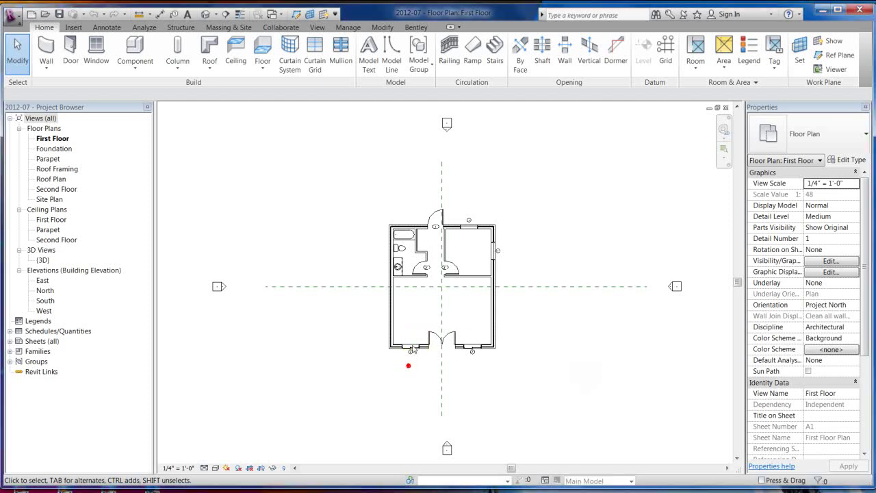
Draw a reference plane diagonally outward at 45 degrees from the upper-left exterior corner of the building on the First Floor plan.
scroll(416, 336, "up", 2)
scroll(420, 307, "down", 3)
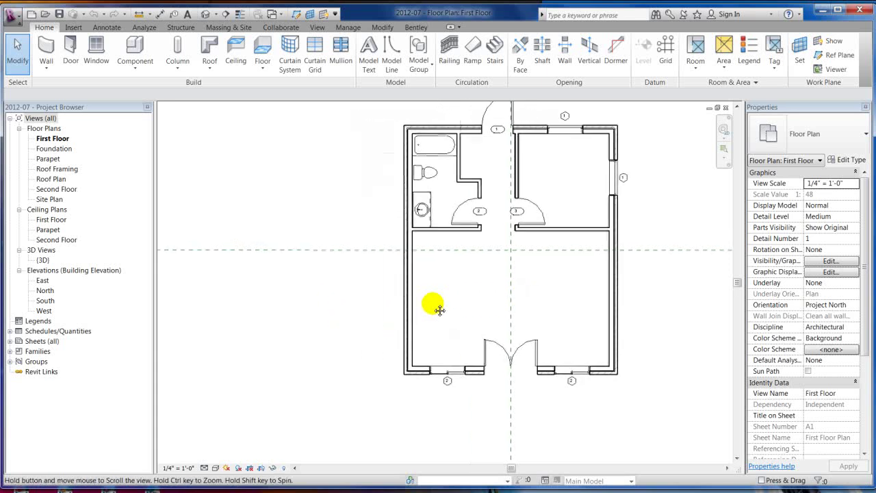
middle_click_drag(377, 201, 416, 273)
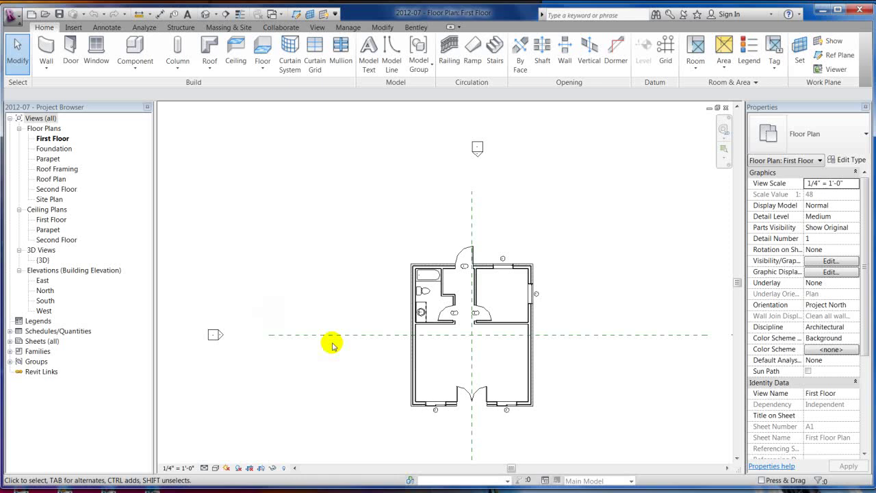
scroll(387, 274, "up", 2)
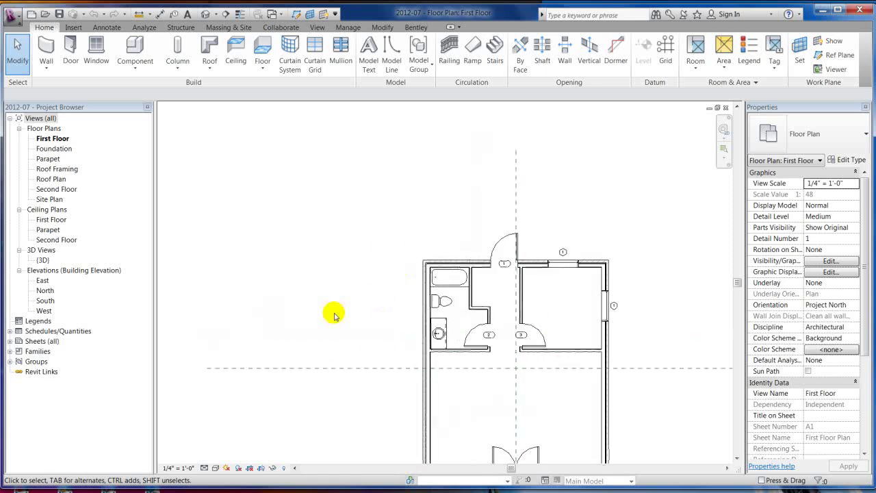
left_click(359, 369)
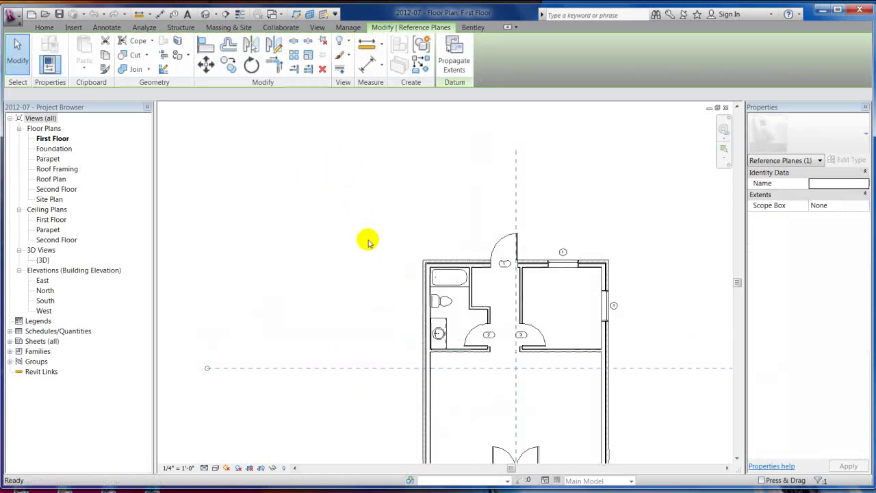
key("Escape")
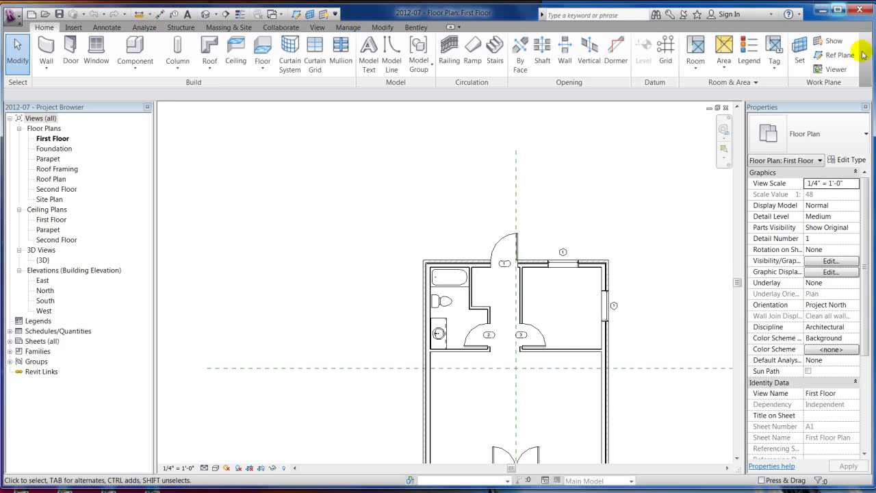
left_click(834, 58)
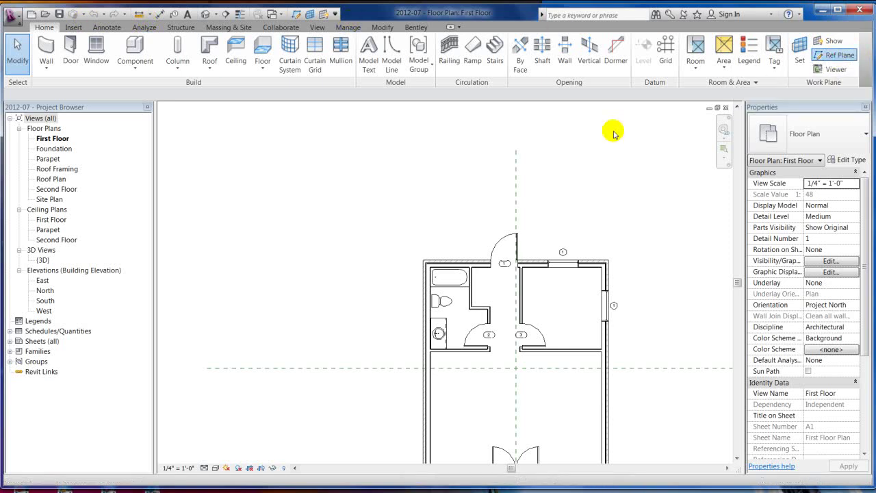
left_click(422, 260)
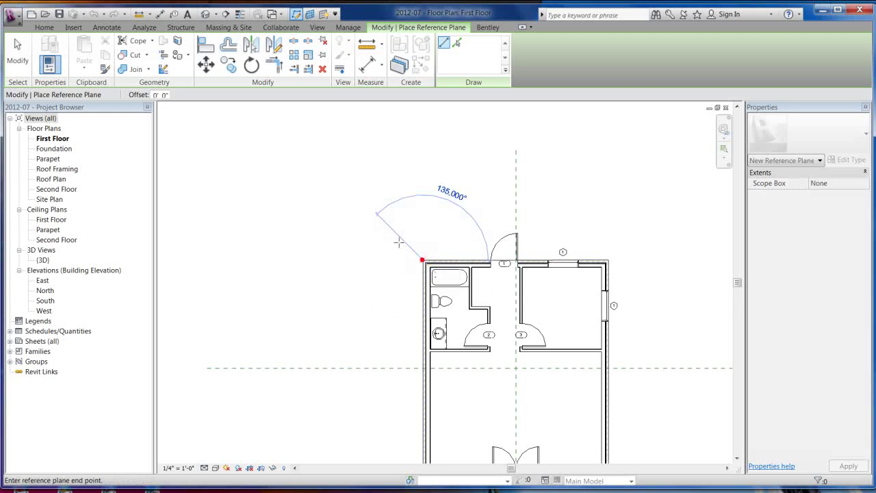
left_click(296, 132)
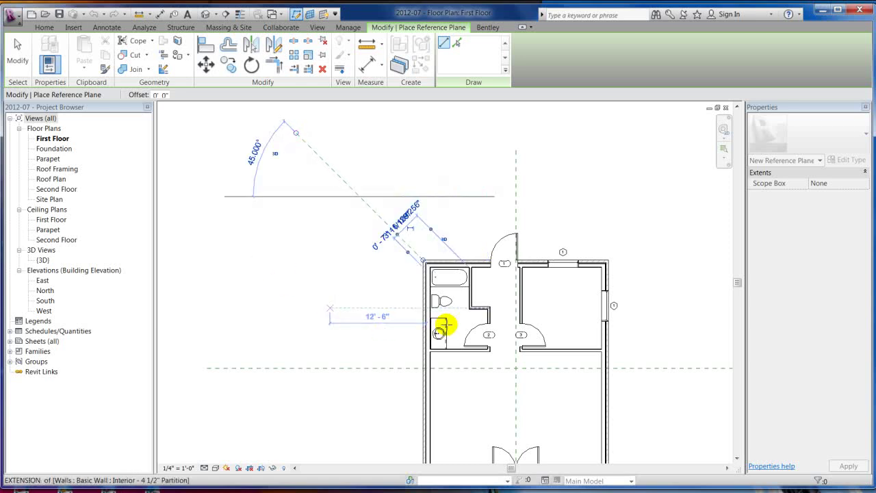
key("Escape")
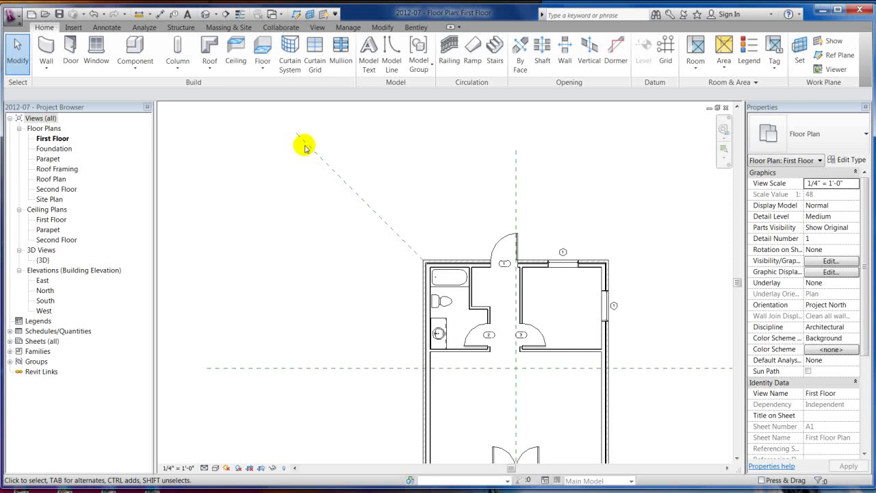
Draw a second reference plane from the outer end of the diagonal one, running down and left perpendicular to it.
left_click(303, 141)
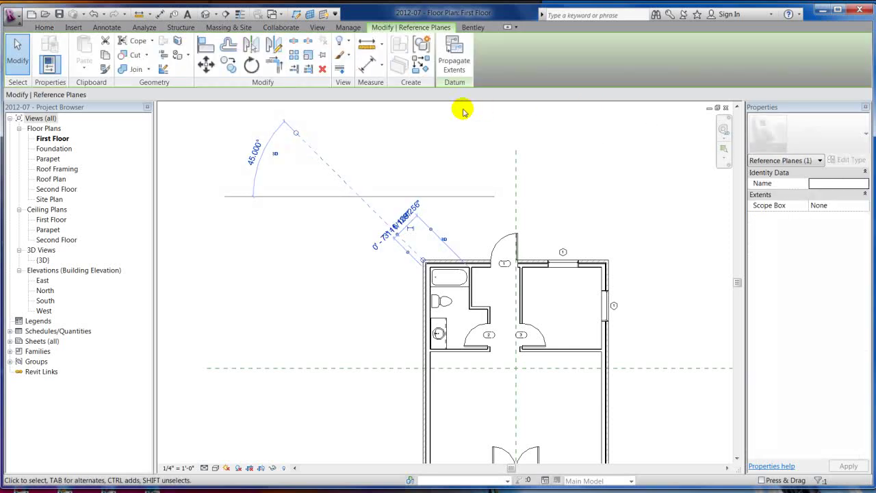
key("r")
key("p")
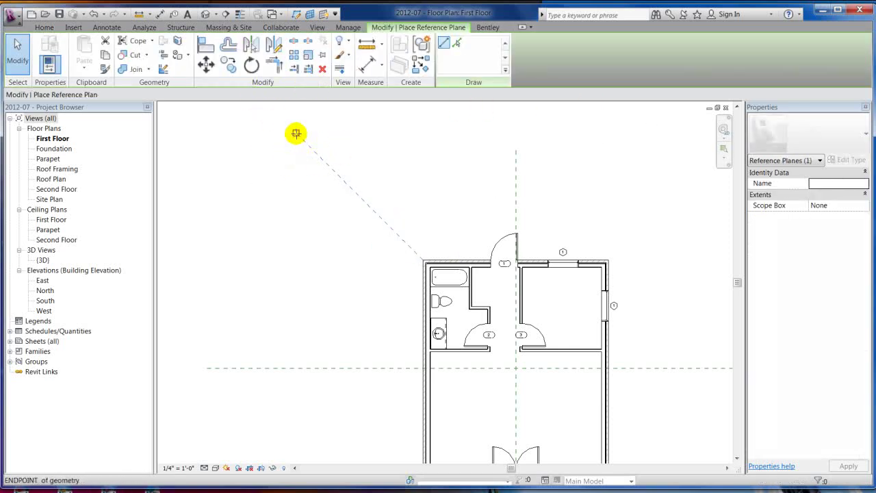
left_click(296, 132)
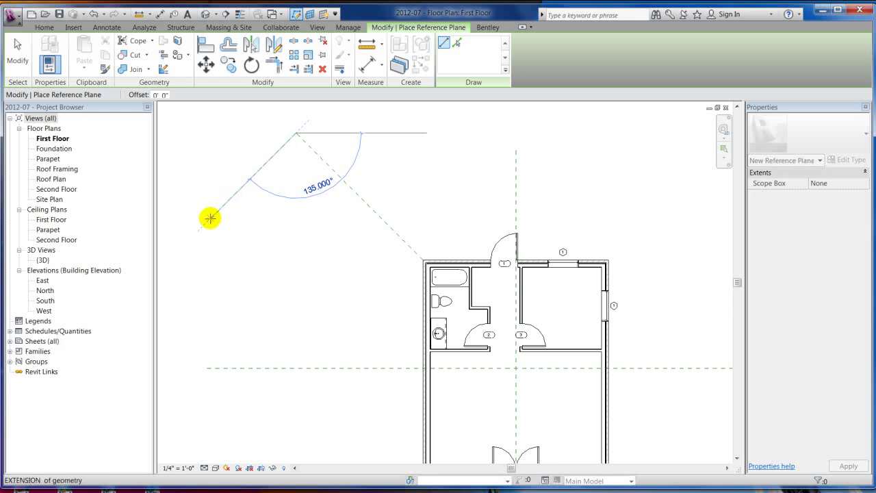
left_click(209, 219)
key("Escape")
key("Escape")
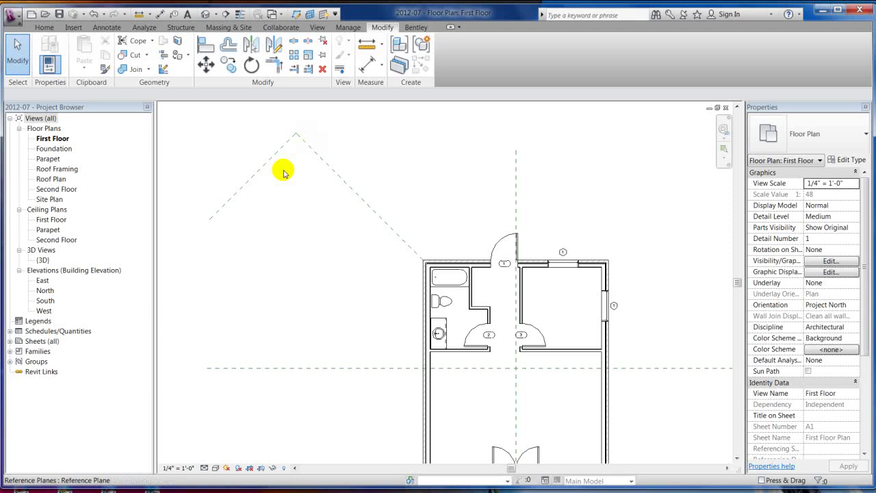
Create a wall similar to the building's upper exterior wall, drawn horizontally about 13'-6" long below the two diagonal reference planes.
scroll(470, 228, "down", 2)
scroll(426, 308, "up", 2)
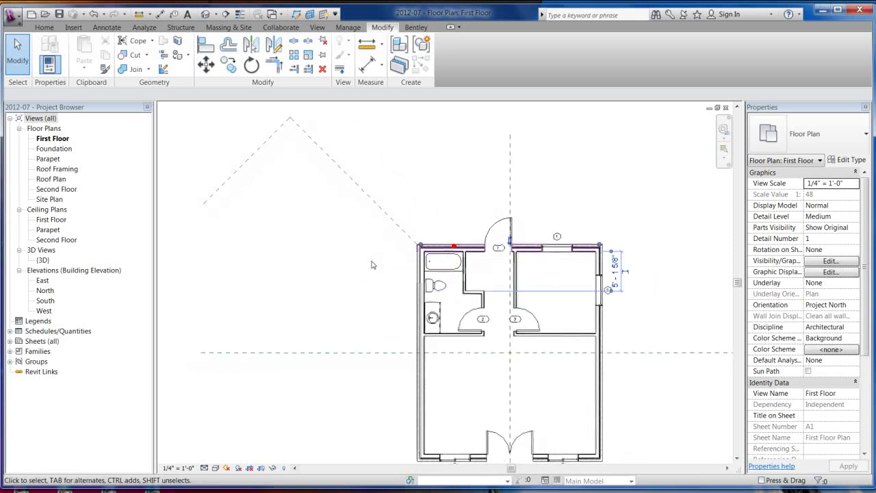
left_click(446, 256)
key("c")
key("s")
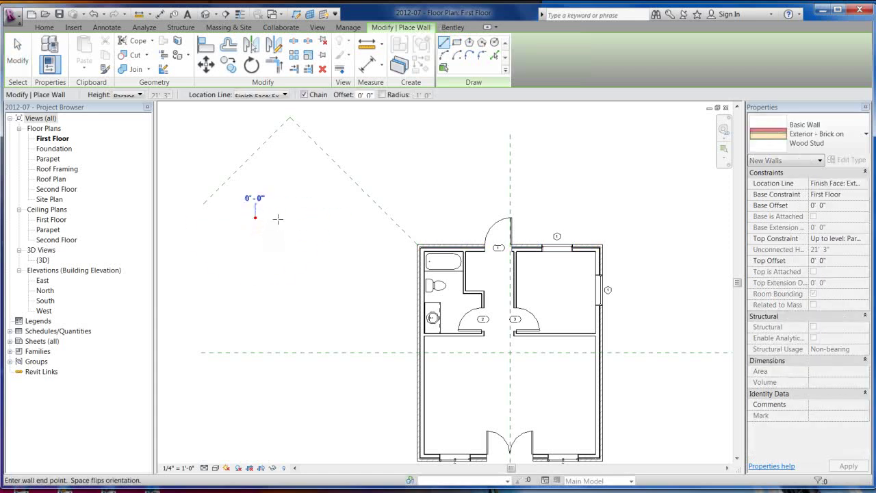
left_click(359, 220)
key("Escape")
key("Escape")
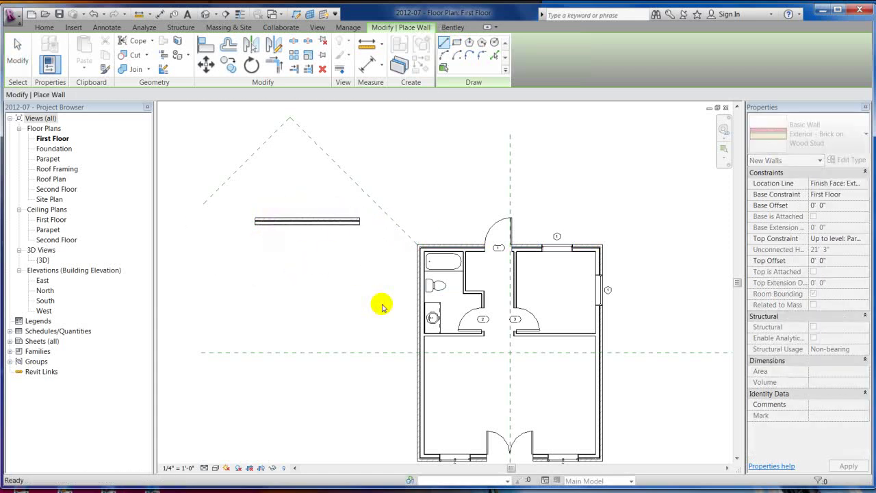
scroll(248, 108, "up", 2)
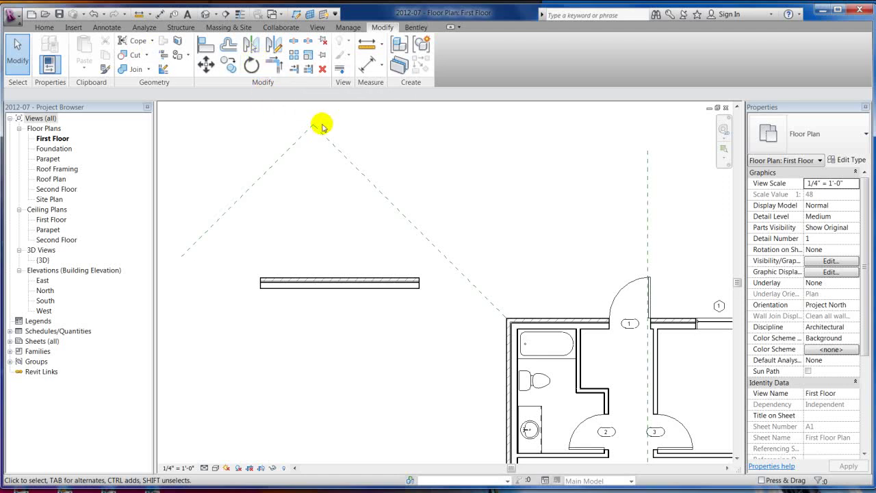
key("a")
key("l")
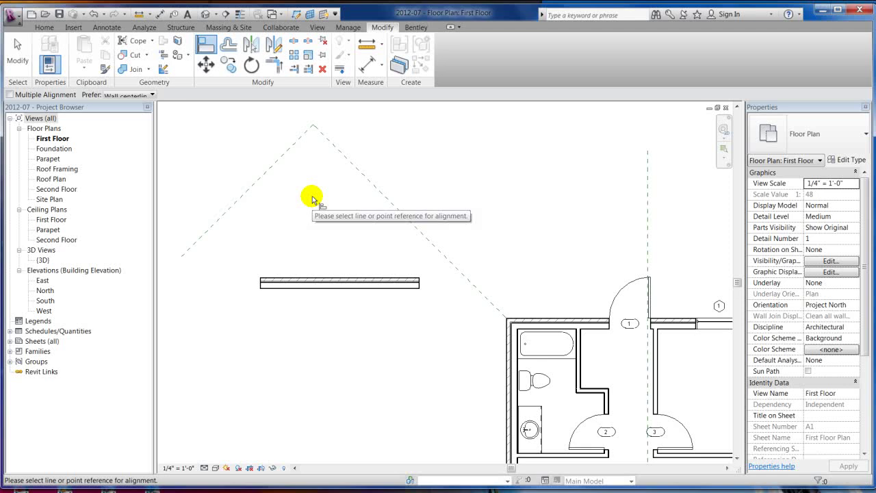
key("Escape")
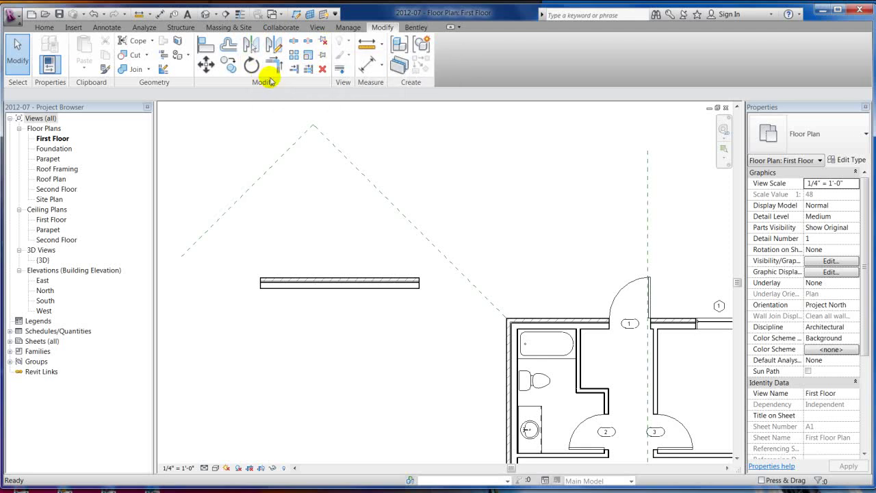
Align the exterior face of the new freestanding wall to the diagonal reference plane that meets the building corner.
left_click(207, 44)
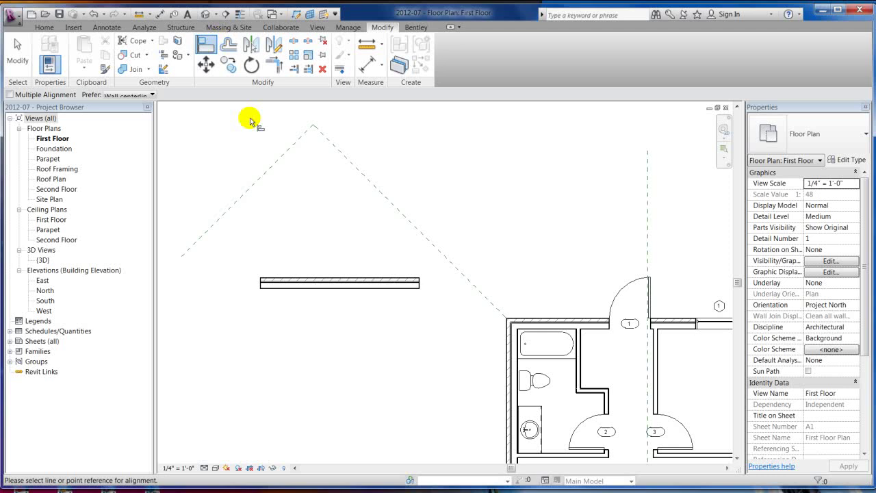
left_click(356, 170)
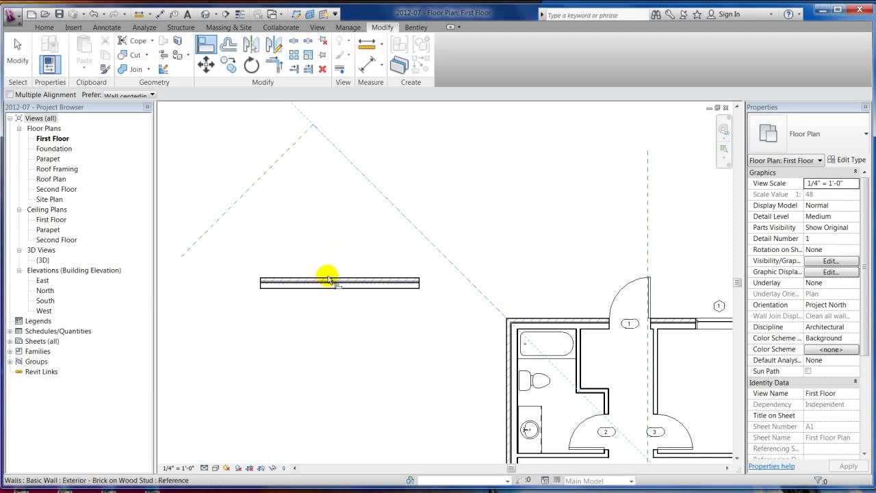
scroll(327, 281, "up", 3)
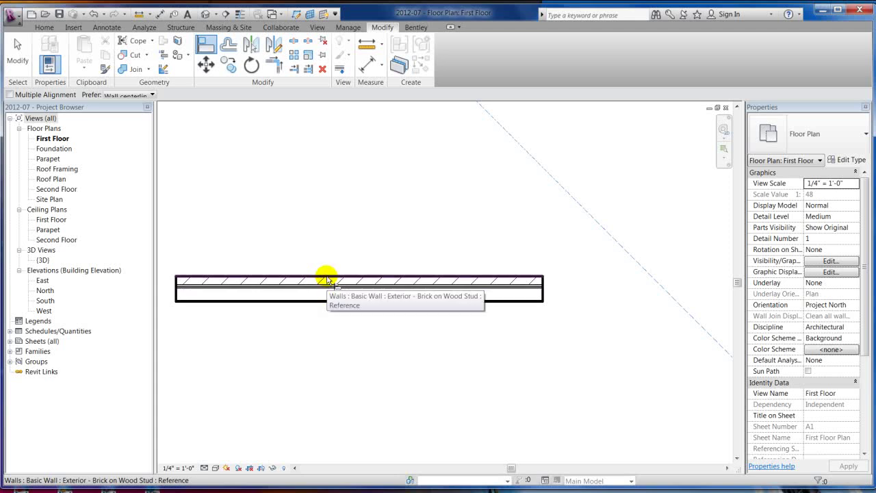
left_click(327, 280)
scroll(358, 299, "down", 4)
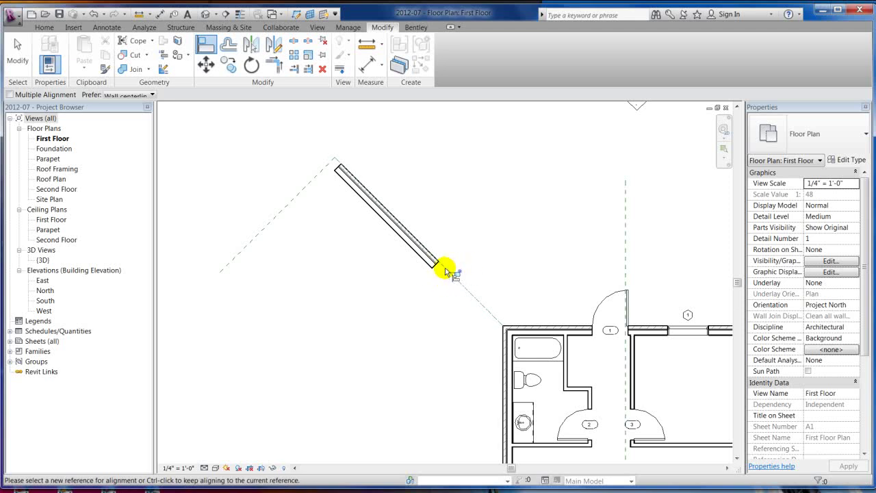
Lock the alignment between the diagonal wall and its reference plane, and end the Align command.
scroll(449, 230, "up", 1)
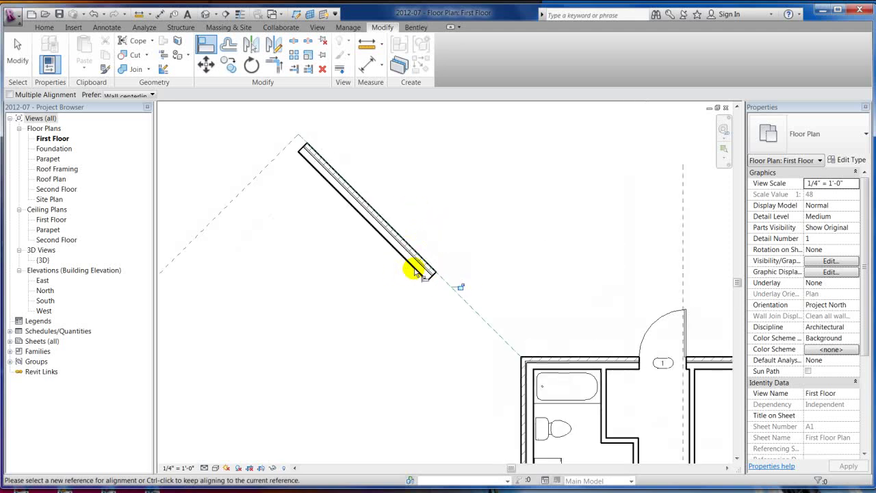
scroll(414, 216, "up", 1)
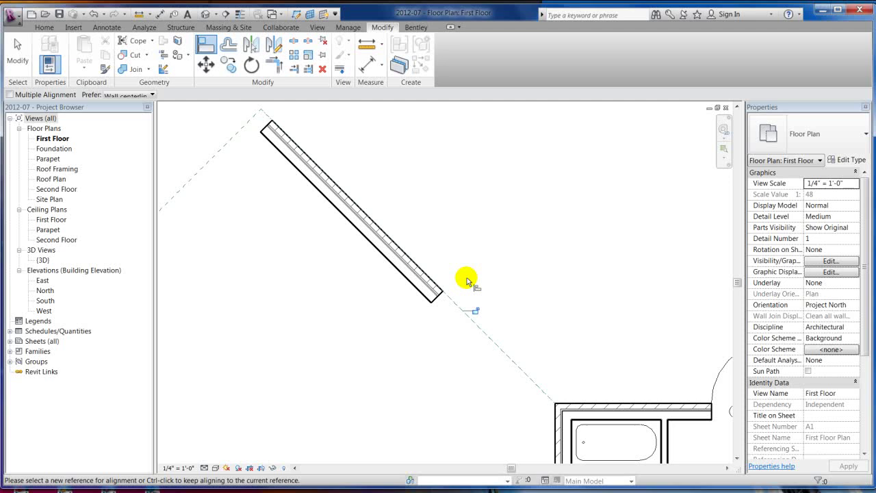
left_click(476, 313)
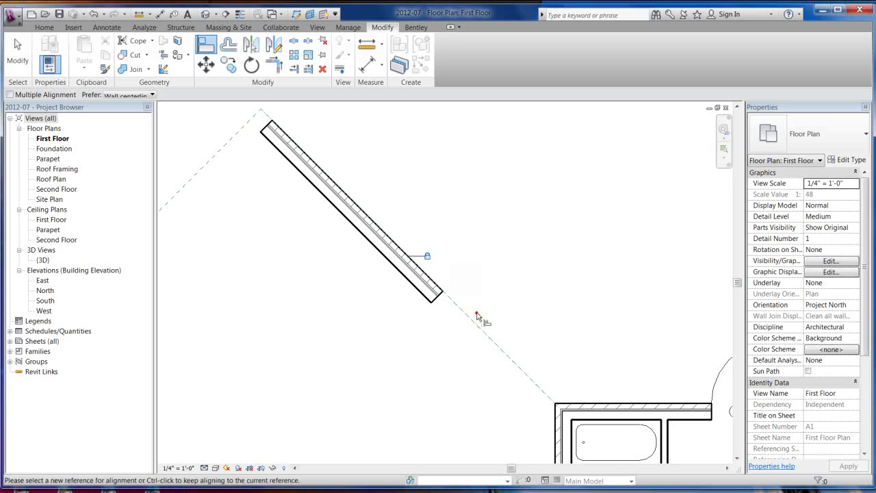
scroll(471, 226, "down", 2)
key("Escape")
key("Escape")
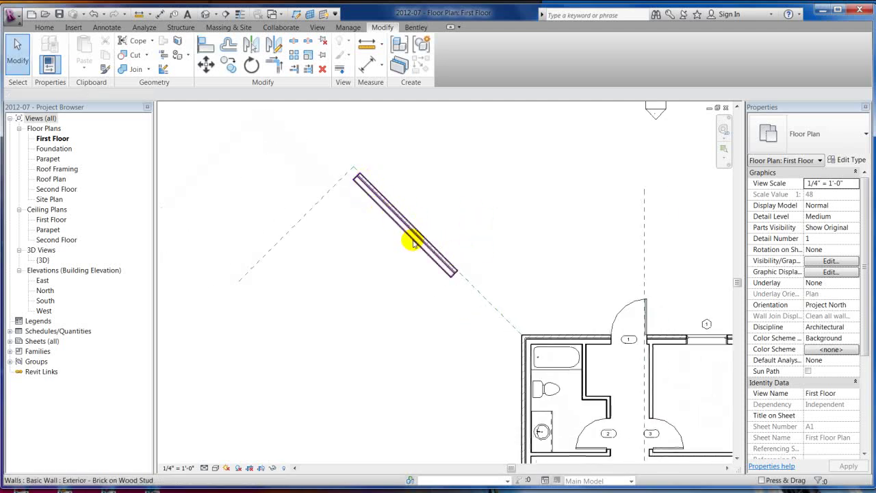
Move the diagonal reference plane up and right, and back down and left past its original line, to test the wall lock.
left_click(478, 297)
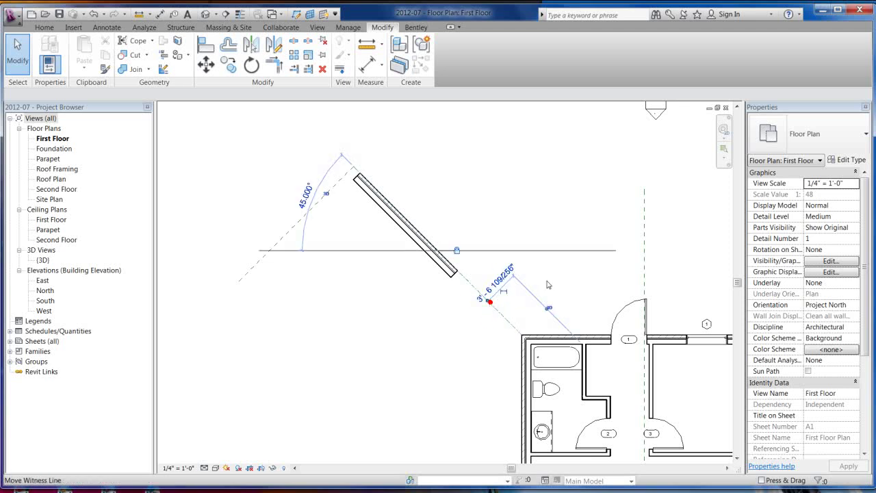
left_click(472, 286)
left_click(472, 286)
left_click_drag(472, 286, 509, 225)
left_click_drag(544, 254, 460, 380, "ctrl")
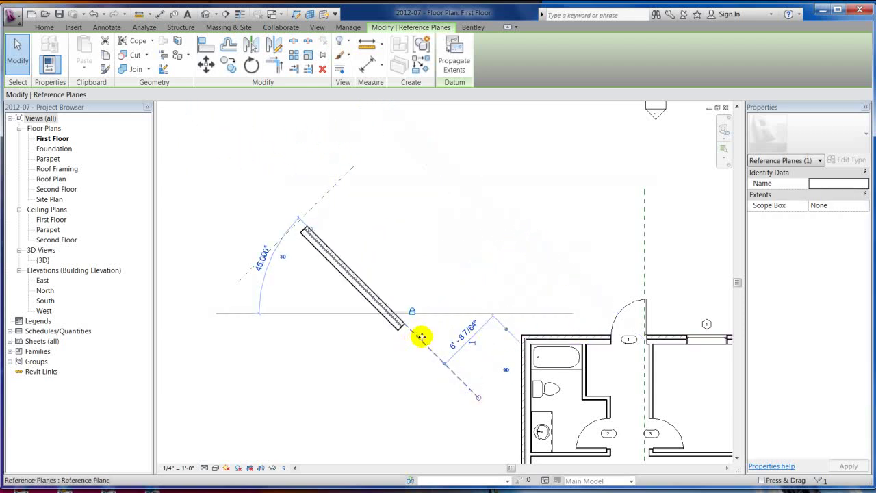
key("Escape")
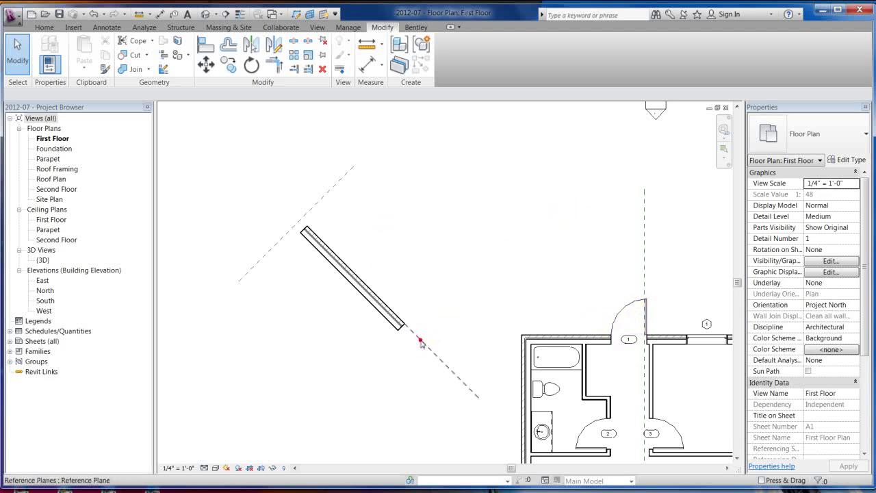
Move the diagonal reference plane up and right again, and undo all the test moves of the plane.
left_click(412, 330)
left_click_drag(411, 328, 480, 273)
left_click(532, 231)
left_click(98, 13)
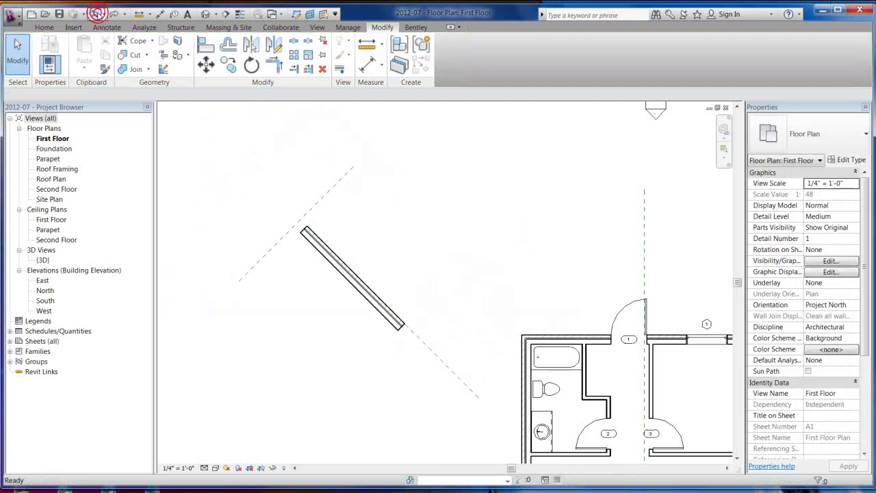
left_click(97, 14)
key("ctrl+y")
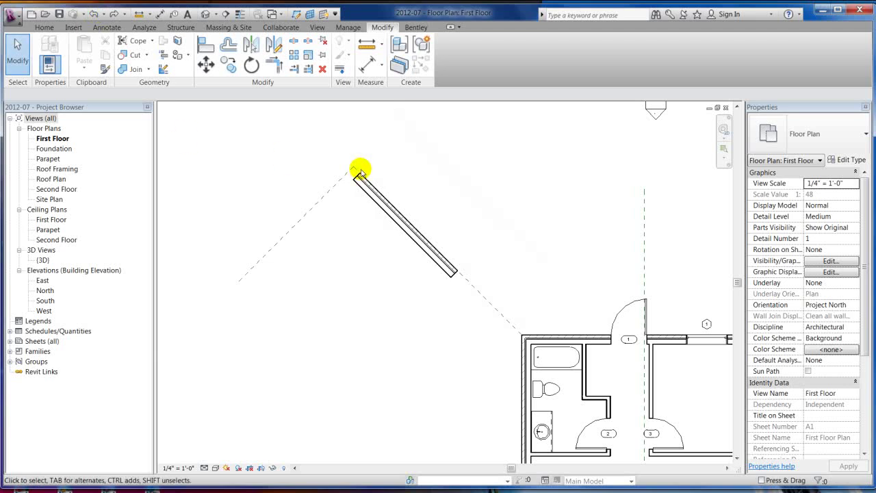
Check the lock on the diagonal wall, and try moving its reference plane up and right.
scroll(458, 284, "up", 2)
left_click(445, 273)
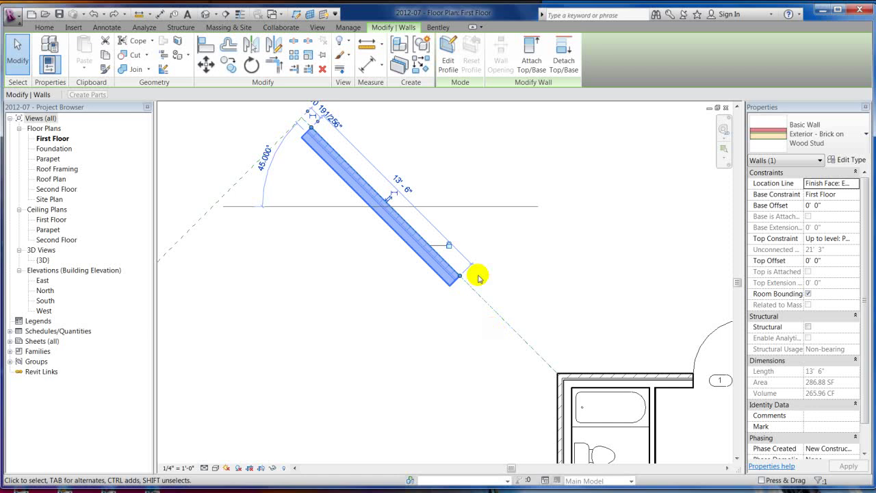
left_click(509, 258)
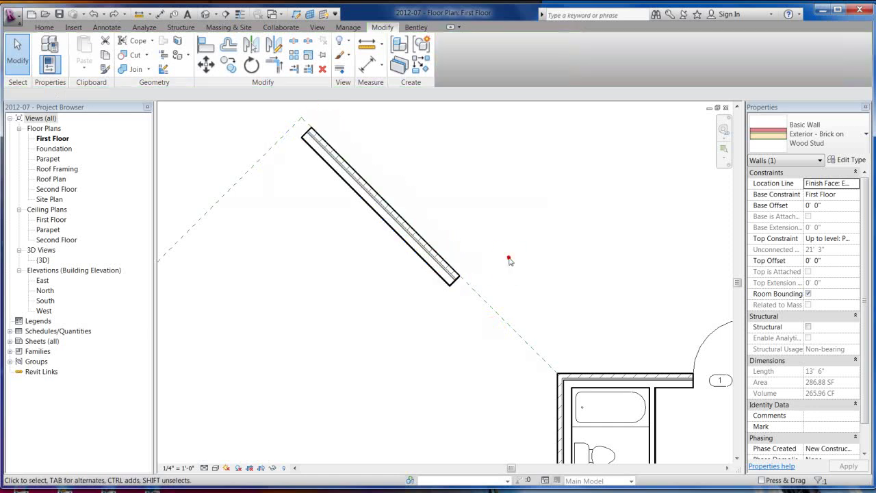
left_click(488, 306)
left_click_drag(488, 306, 530, 278)
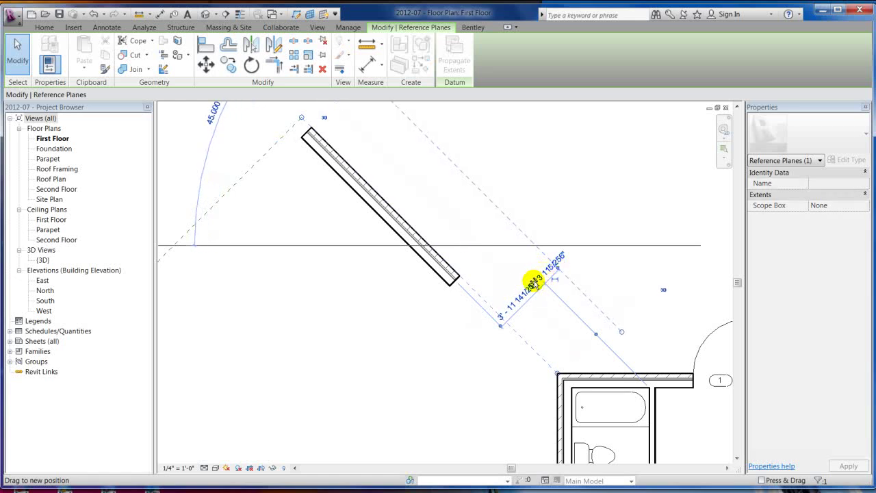
left_click(529, 281)
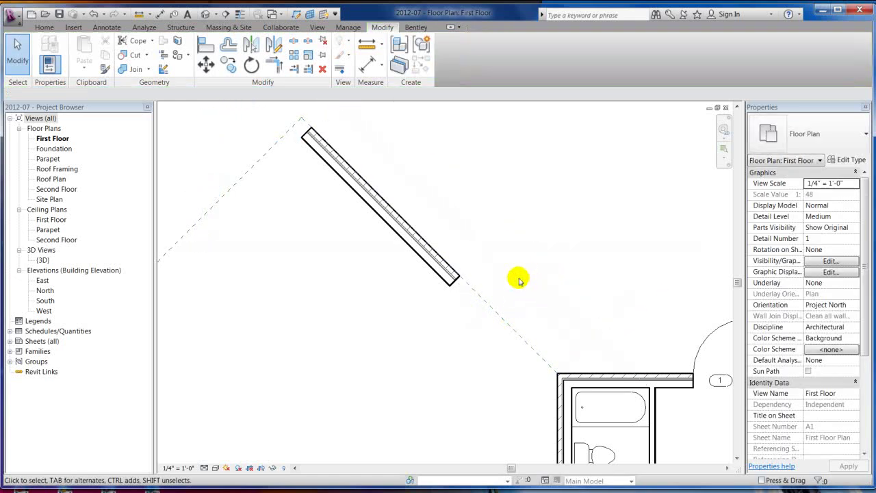
Draw a short horizontal Exterior - Brick on Wood Stud wall below the other diagonal reference plane, left of the long diagonal wall.
scroll(473, 241, "down", 2)
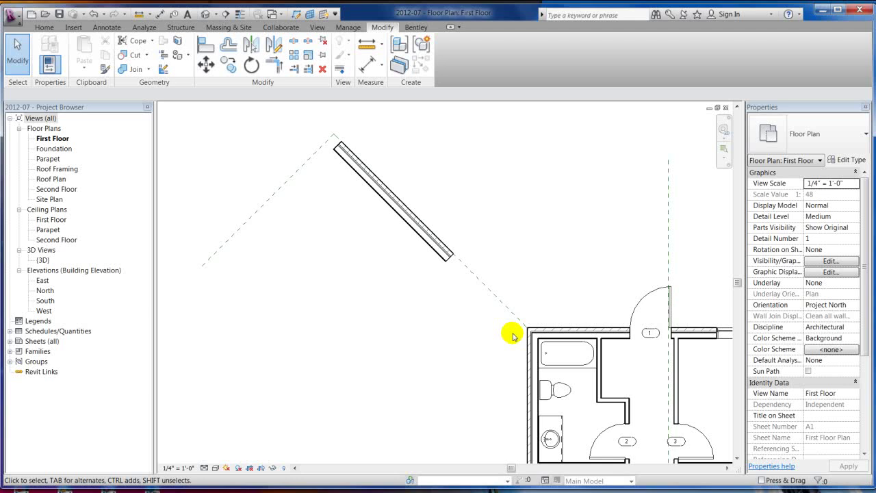
middle_click_drag(561, 317, 482, 314)
middle_click_drag(313, 196, 404, 202)
left_click(382, 185)
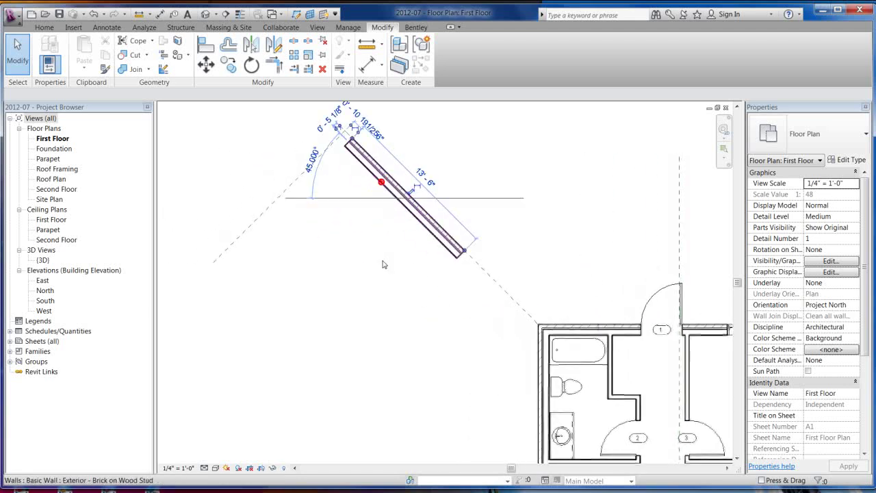
key("w")
key("a")
left_click(262, 260)
left_click(342, 230)
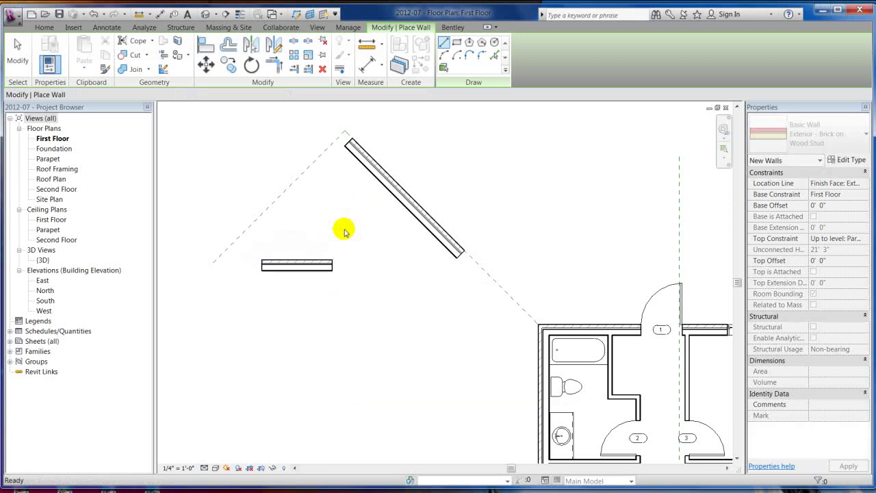
Align the upper face of the short wall to the reference plane sloping down to the left, and end the Align command.
key("a")
key("l")
left_click(269, 206)
left_click(287, 261)
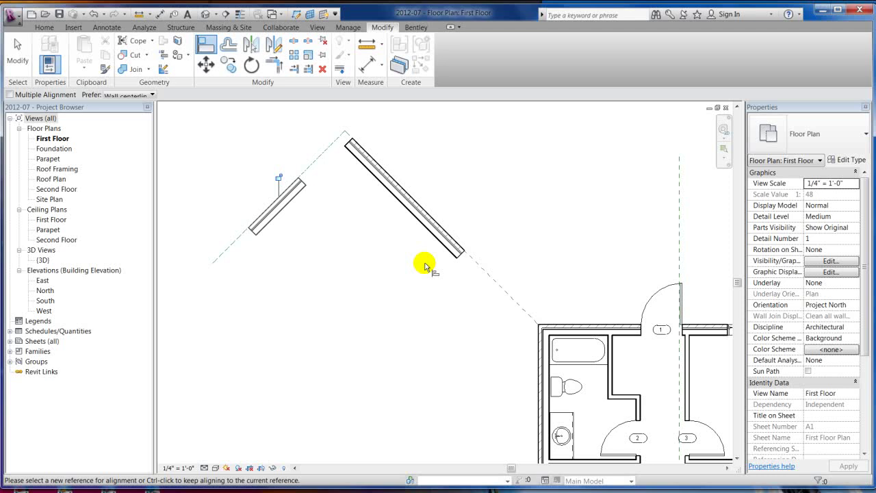
key("Escape")
scroll(405, 182, "down", 2)
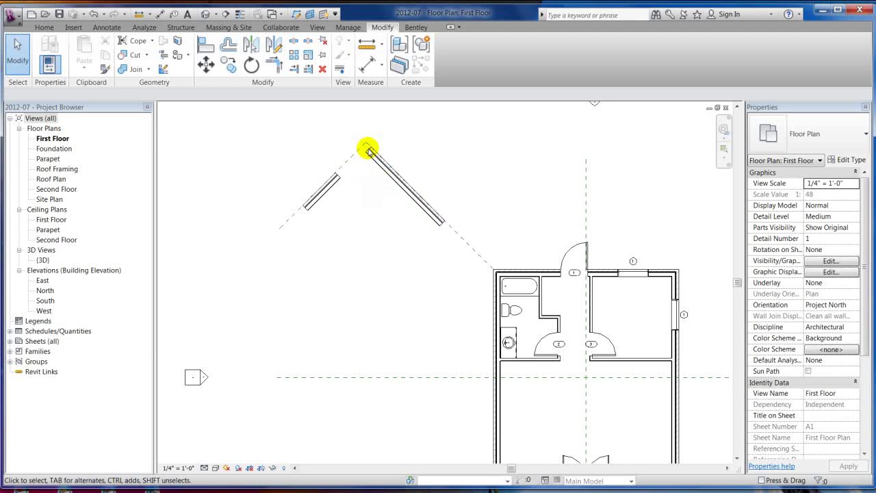
Trim/extend the long diagonal wall and the short angled wall so they meet in a corner.
scroll(325, 155, "up", 3)
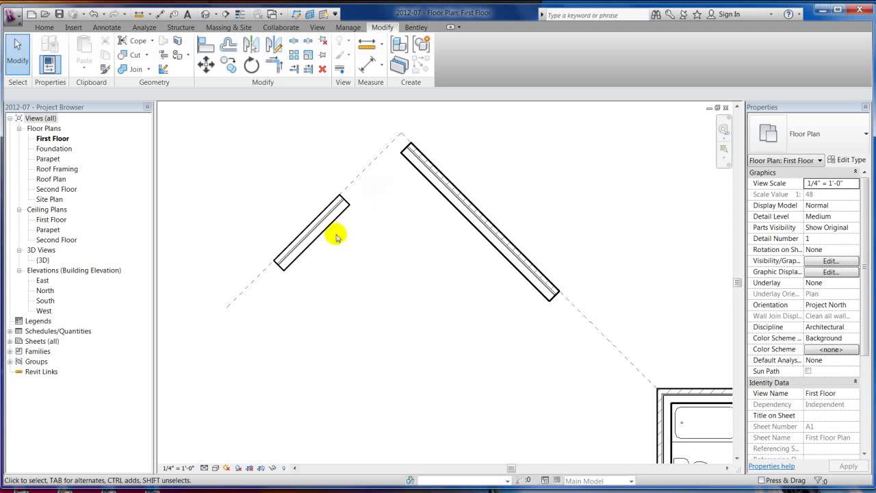
left_click(273, 64)
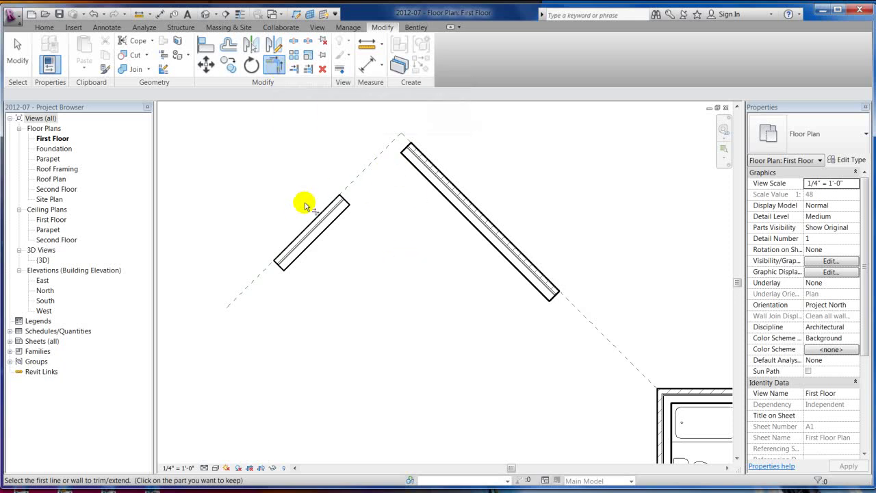
left_click(422, 171)
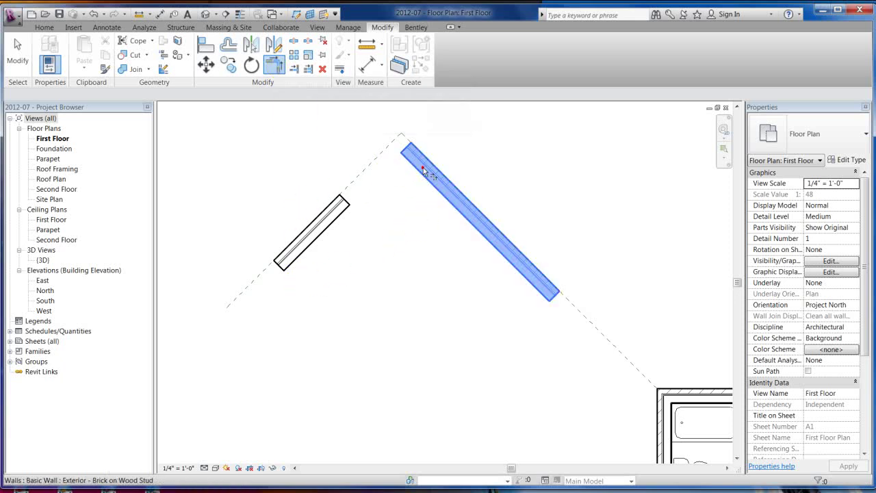
left_click(335, 211)
scroll(294, 356, "down", 4)
key("Escape")
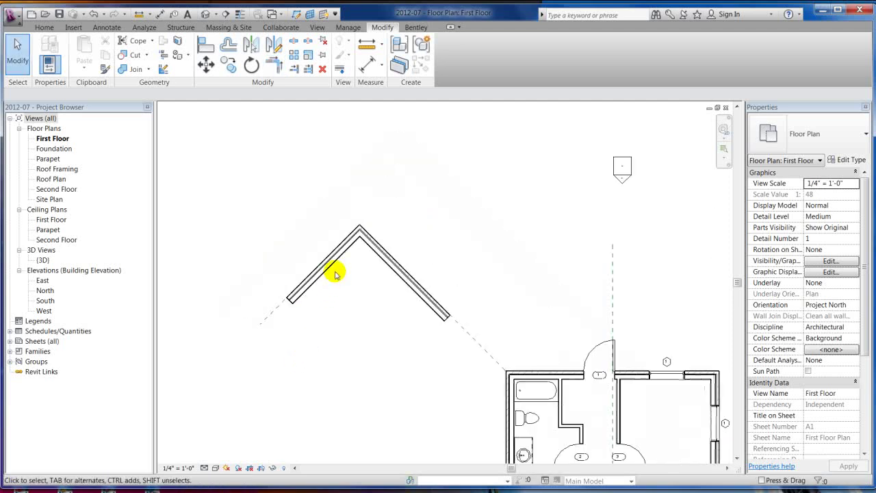
Stretch the upper end of the short angled wall past the corner, up and right beyond the long diagonal wall.
left_click(334, 257)
left_click_drag(358, 226, 403, 189)
scroll(372, 248, "up", 3)
key("Escape")
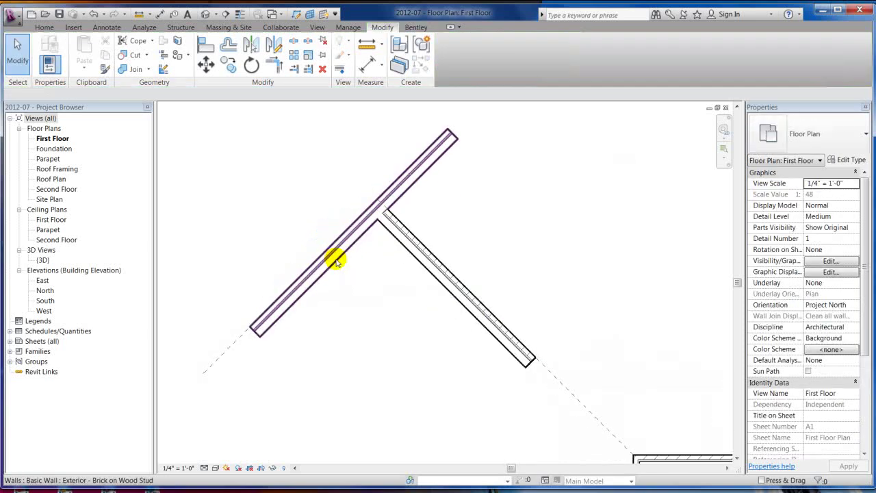
Try trimming the two angled walls to a corner while keeping the crossing wall's upper overhang, and undo the trim.
key("t")
key("r")
left_click(391, 231)
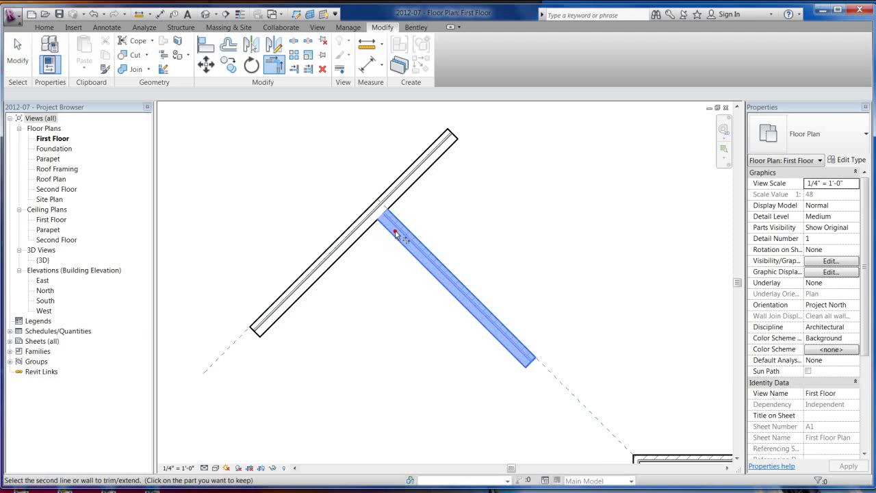
left_click(401, 178)
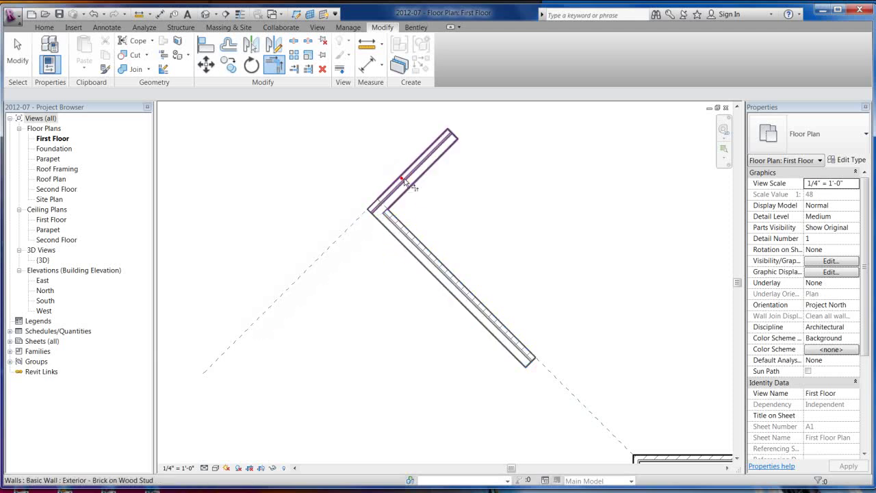
key("Escape")
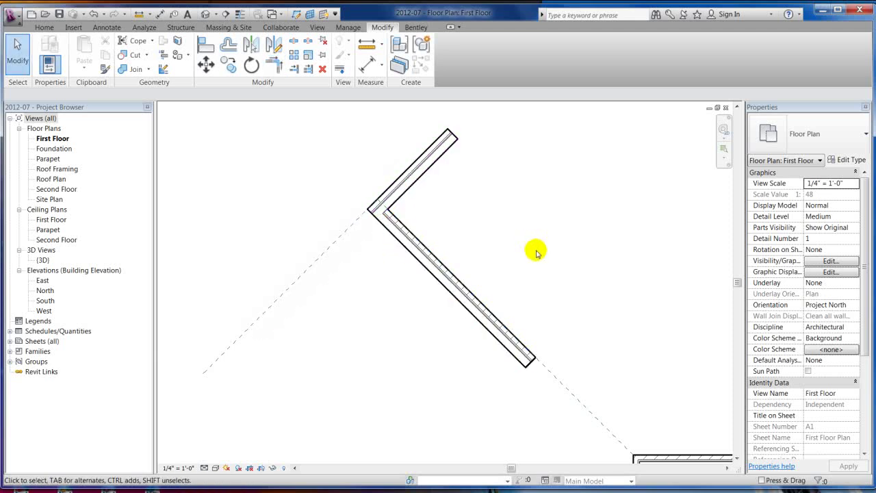
left_click(93, 14)
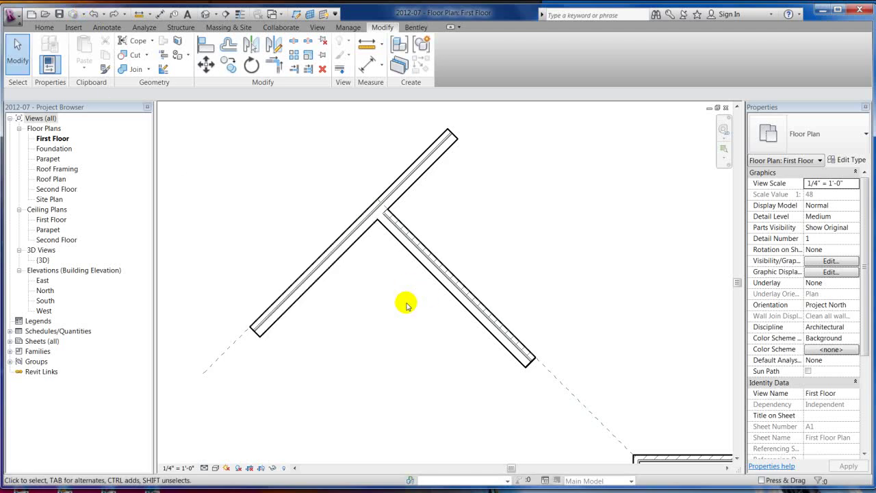
Trim the two angled walls to a corner, keeping the crossing wall's lower-left portion, and end the command.
key("t")
key("r")
left_click(408, 241)
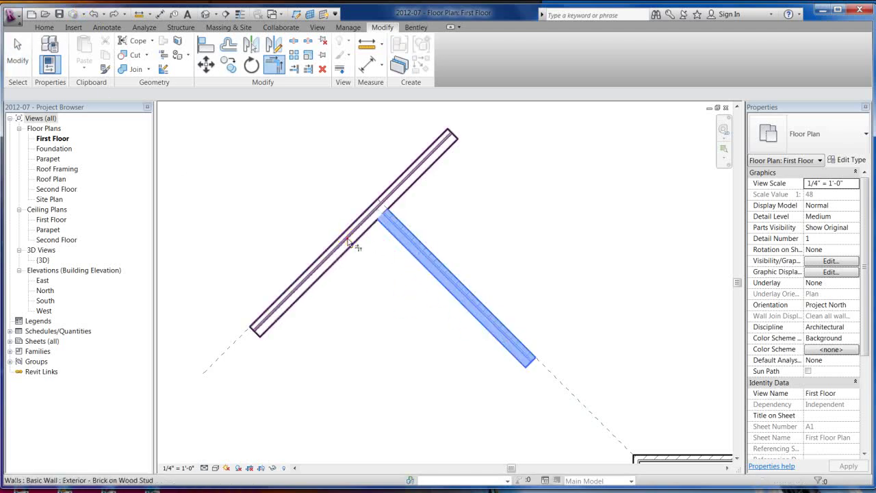
left_click(348, 241)
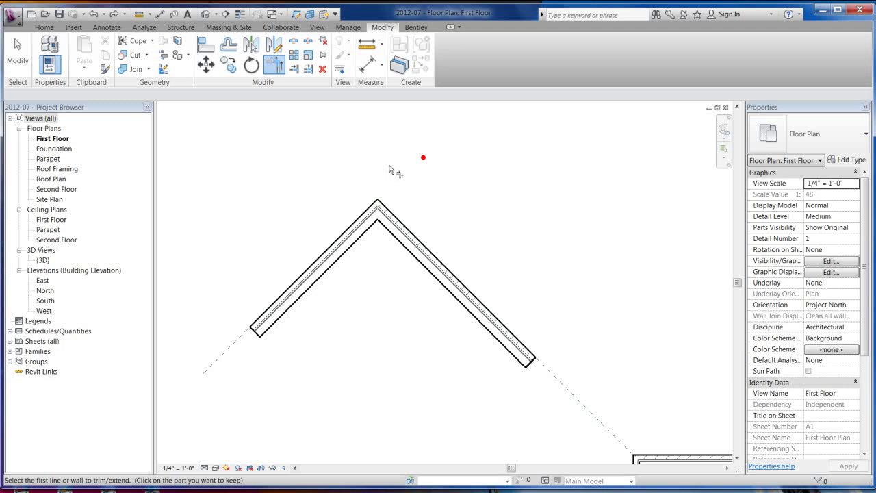
scroll(395, 173, "down", 2)
key("Escape")
key("Escape")
Extend the long diagonal wall to the building's left exterior wall with Trim/Extend Single Element, and end the command.
middle_click_drag(444, 335, 354, 275)
scroll(354, 275, "up", 2)
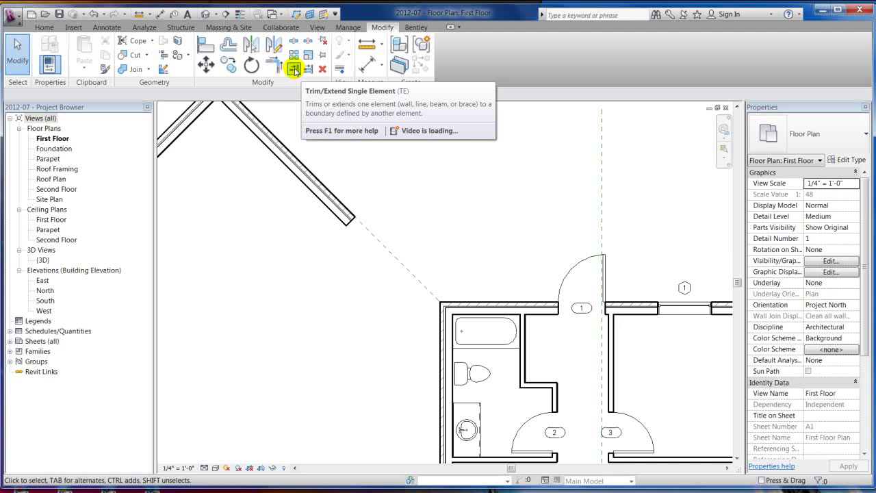
left_click(294, 69)
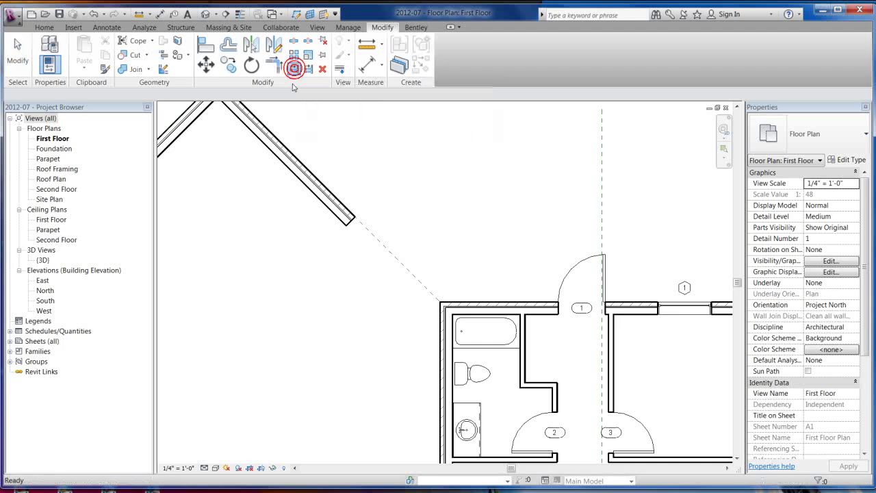
left_click(443, 324)
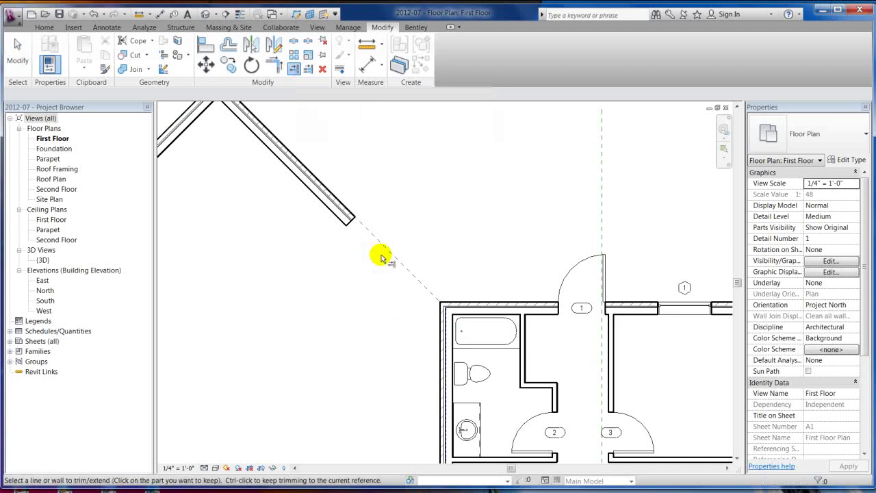
left_click(340, 215)
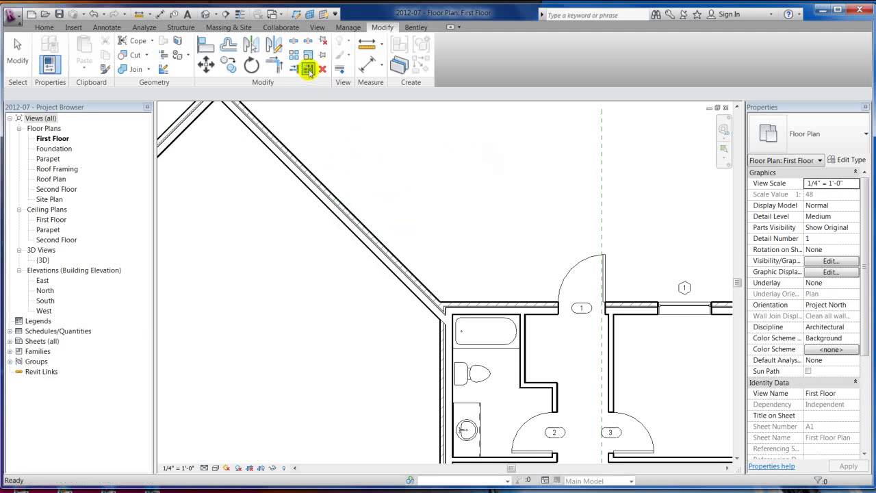
key("Escape")
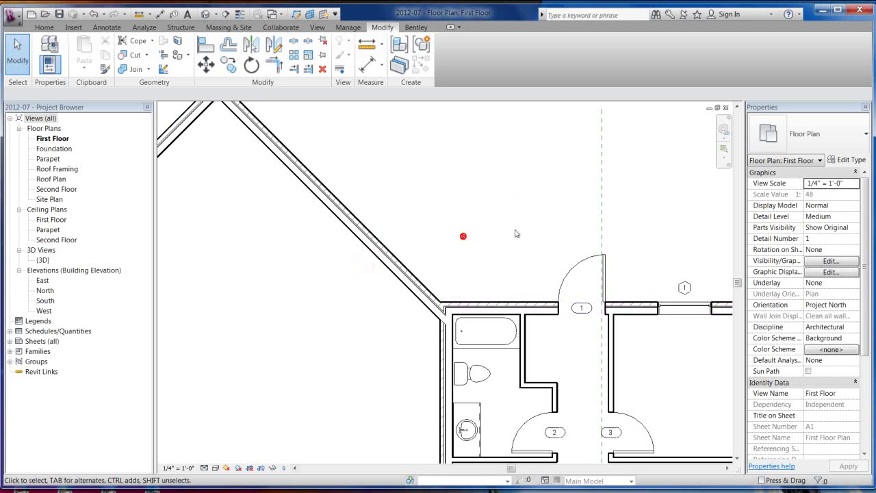
Examine the join where the diagonal wall meets the building corner, and how far the building's left exterior wall runs.
scroll(498, 303, "down", 2)
scroll(465, 294, "up", 5)
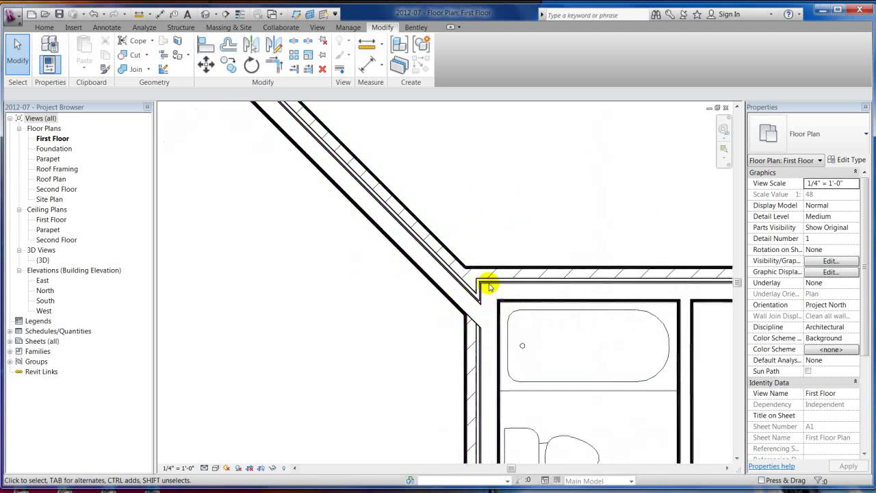
scroll(481, 308, "down", 2)
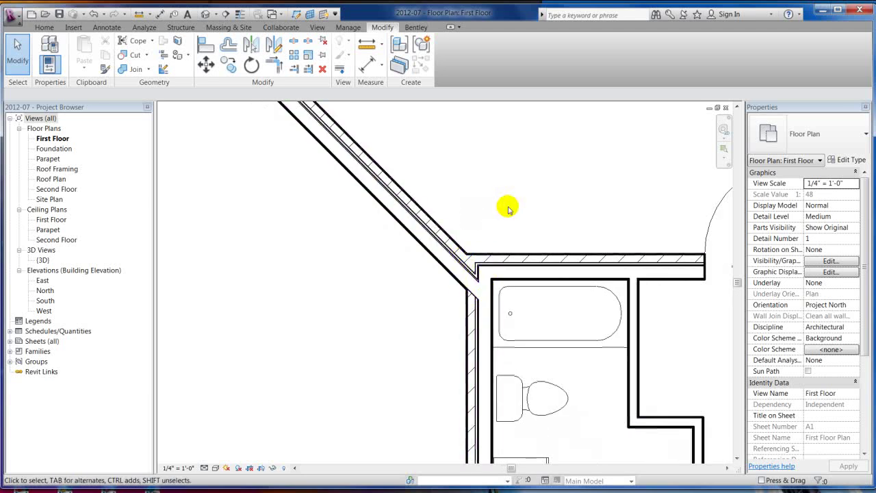
scroll(504, 205, "down", 2)
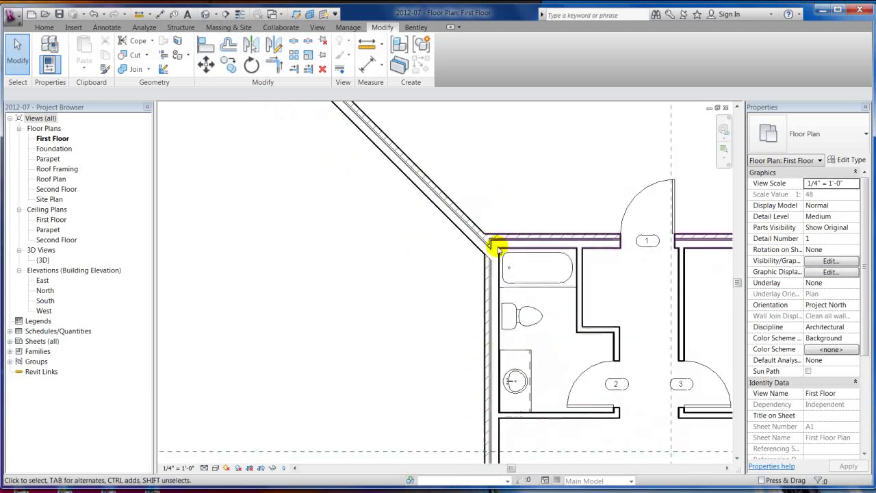
left_click(489, 291)
scroll(488, 175, "down", 3)
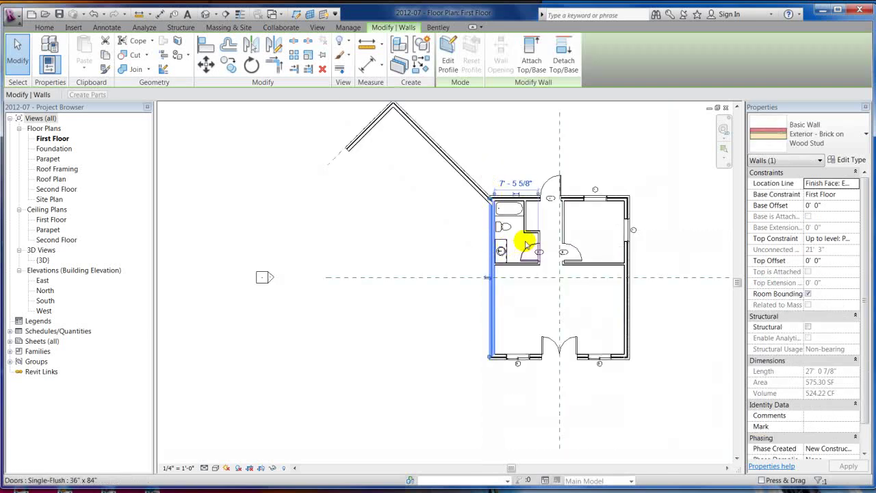
key("Escape")
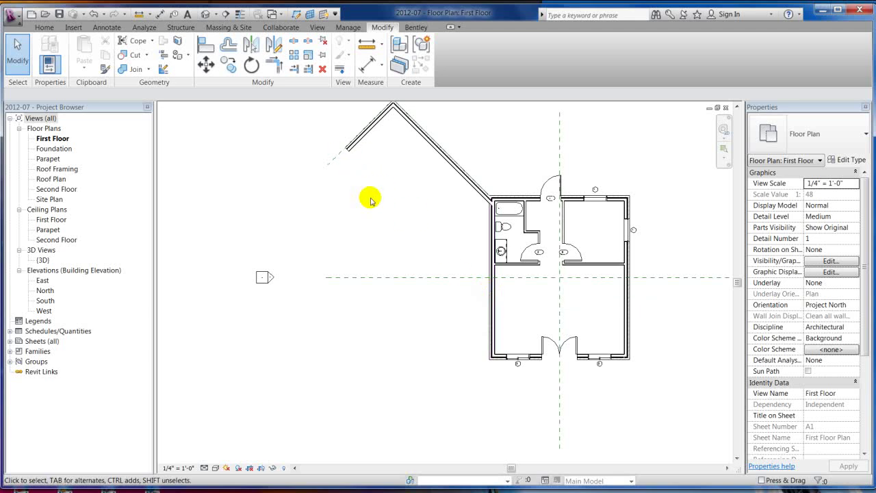
Mirror a copy of the long diagonal wall about a drawn axis parallel to it, starting at the short wall's free end.
scroll(444, 179, "up", 3, "ctrl")
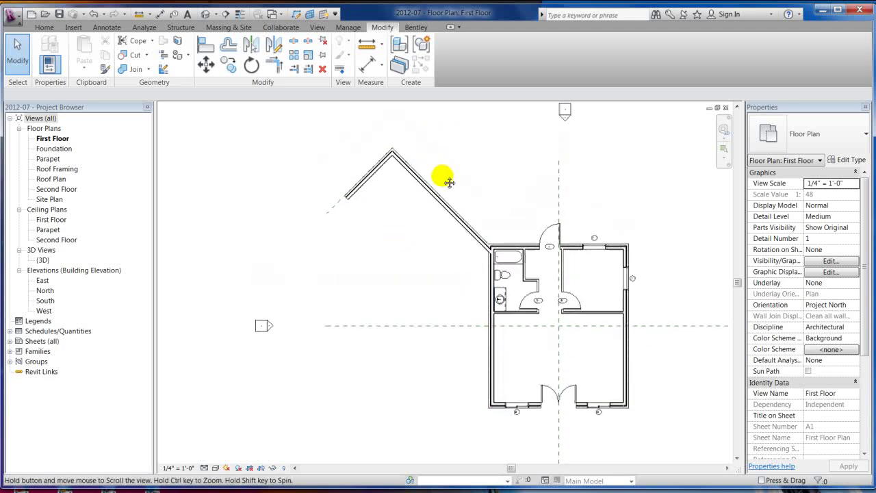
scroll(368, 284, "up", 1)
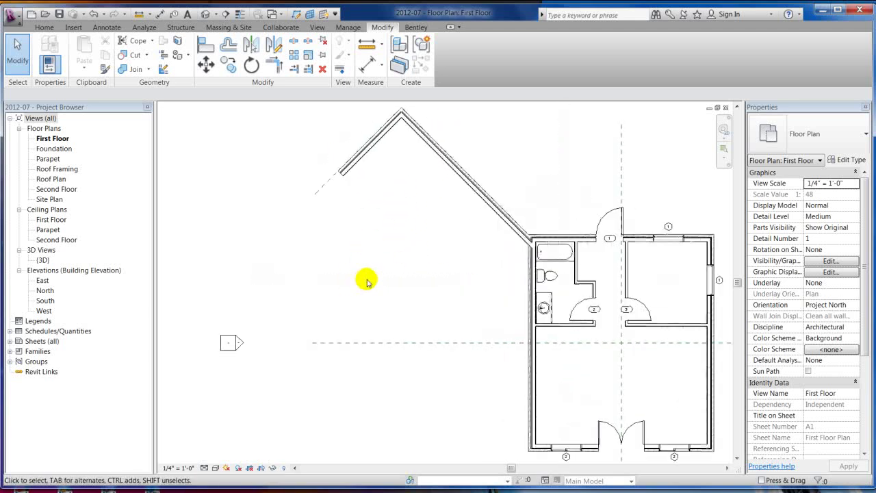
left_click(420, 137)
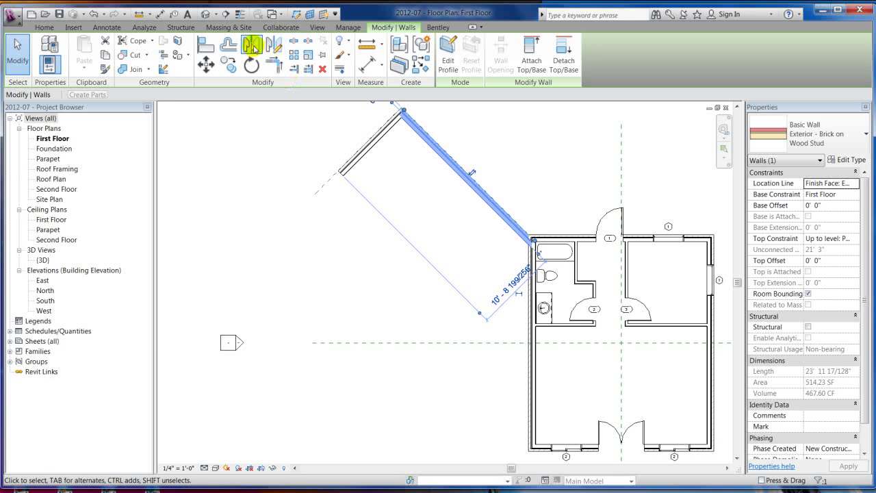
left_click(275, 45)
left_click(342, 171)
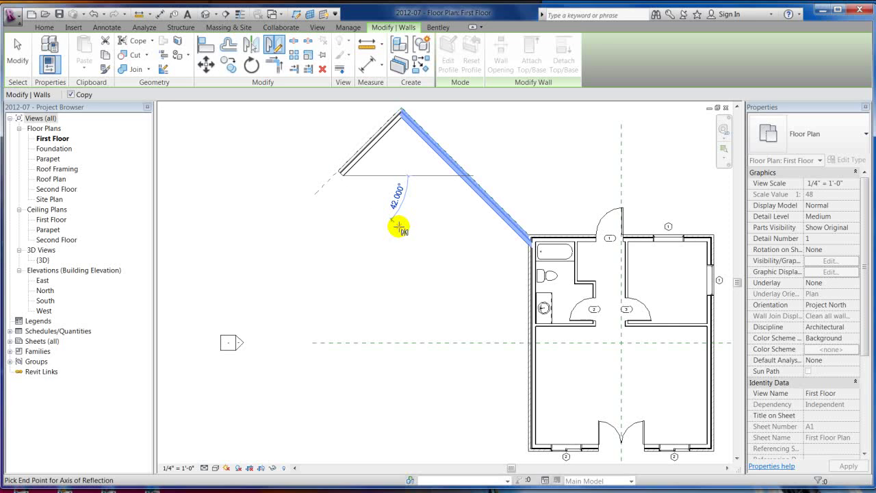
left_click(396, 229)
left_click(430, 244)
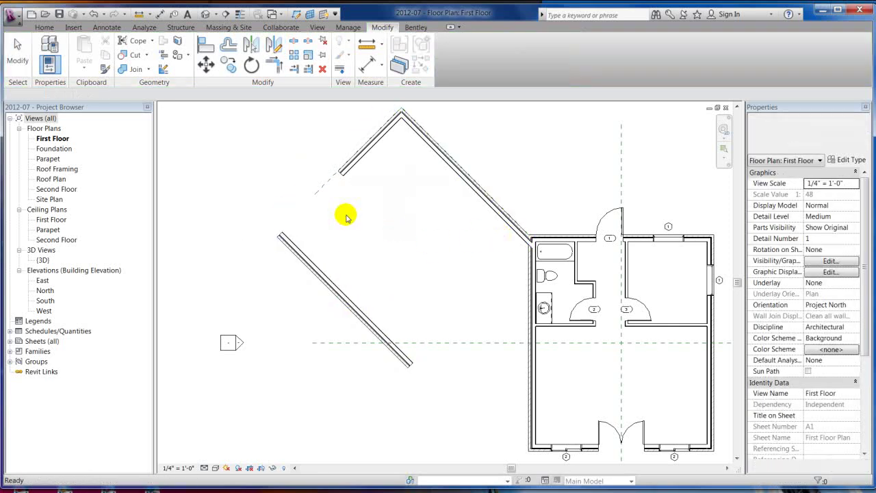
Trim the short angled wall and the mirrored diagonal wall to a corner, and end the command.
key("t")
key("r")
left_click(342, 171)
left_click(308, 265)
key("Escape")
Move the mirrored wall's distance dimension witness lines to the outer wall faces, and open that dimension for editing.
left_click(335, 282)
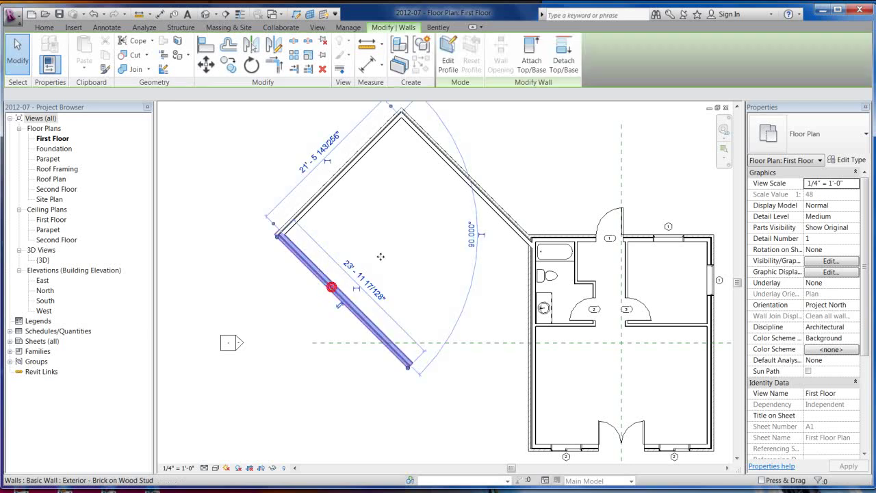
middle_click_drag(283, 189, 300, 231)
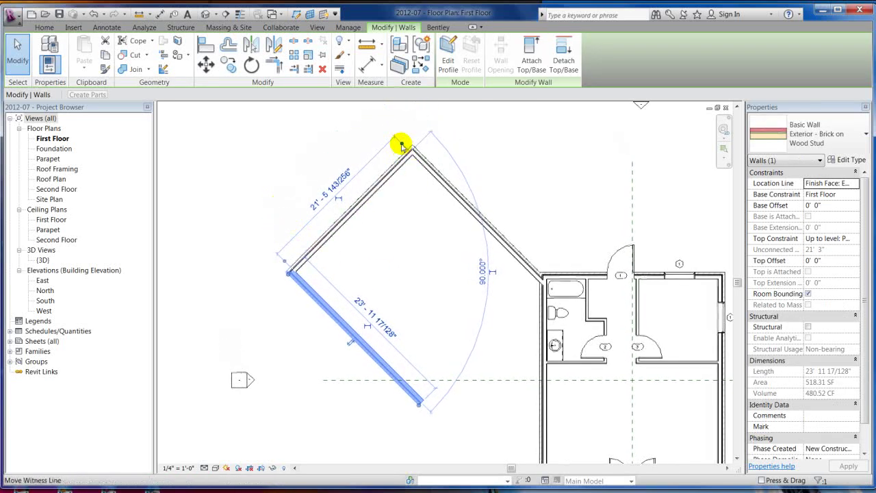
left_click(422, 157)
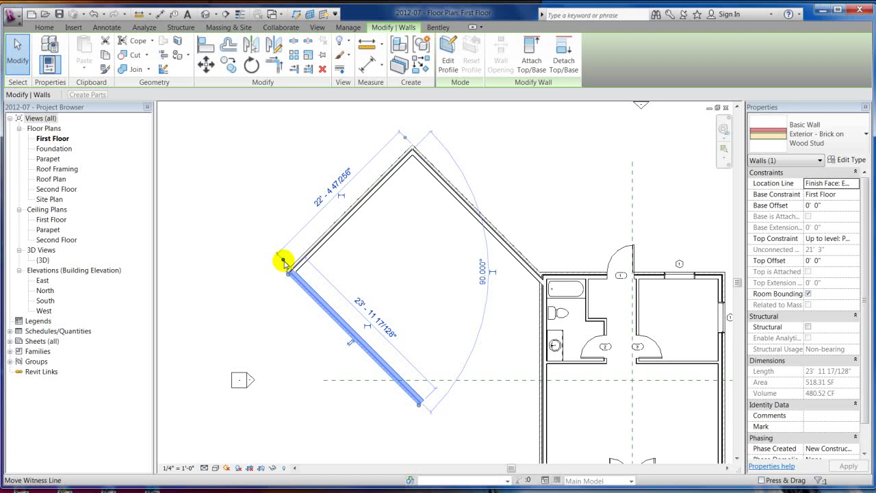
left_click(288, 273)
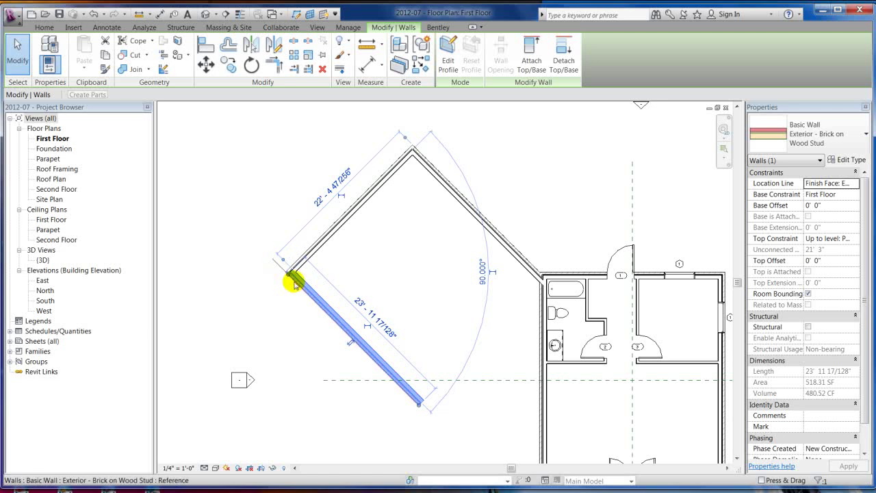
left_click(328, 192)
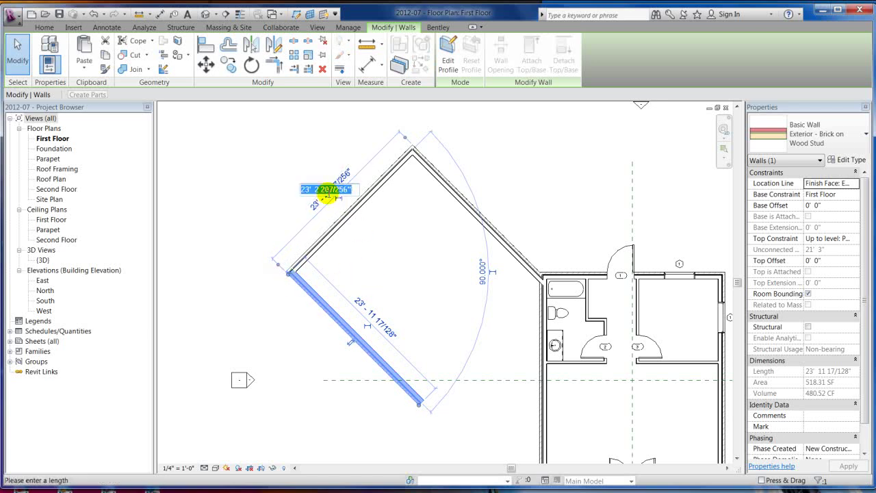
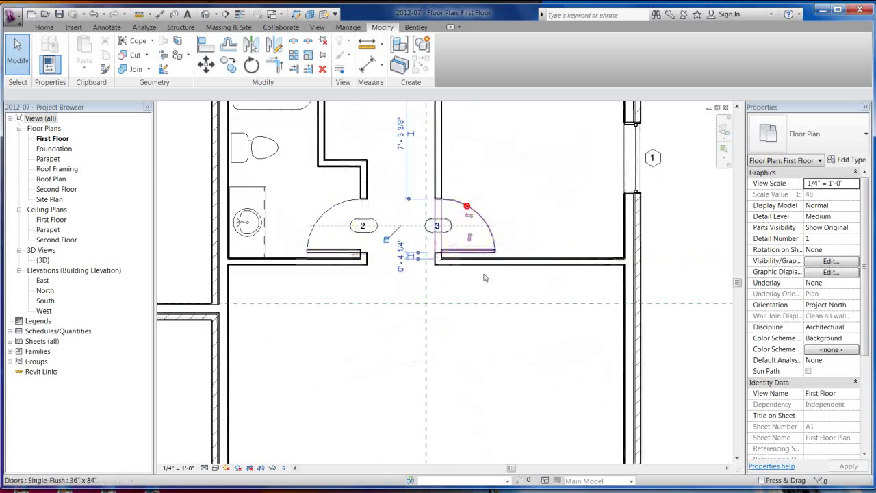
Try to move door 3 up its wall together with door 2 while their alignment is locked.
scroll(484, 277, "down", 2)
left_click(465, 229)
left_click_drag(465, 225, 461, 150)
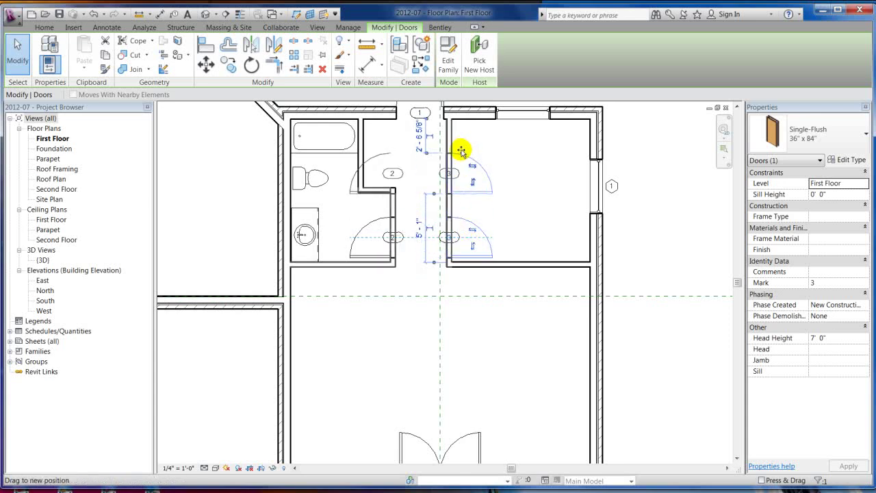
key("Escape")
key("Escape")
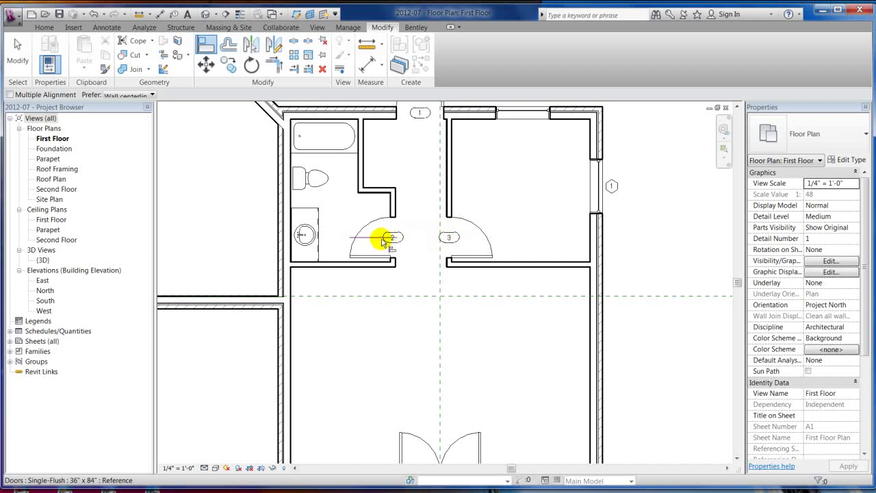
Unlock the alignment between doors 2 and 3, and move door 3 on its own up its wall.
left_click(405, 249)
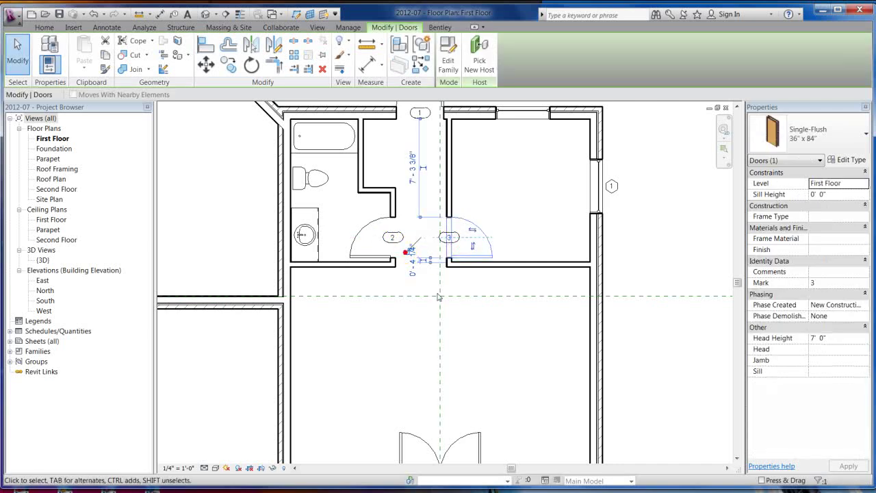
left_click(474, 229)
left_click(479, 230)
left_click(422, 229)
left_click(467, 223)
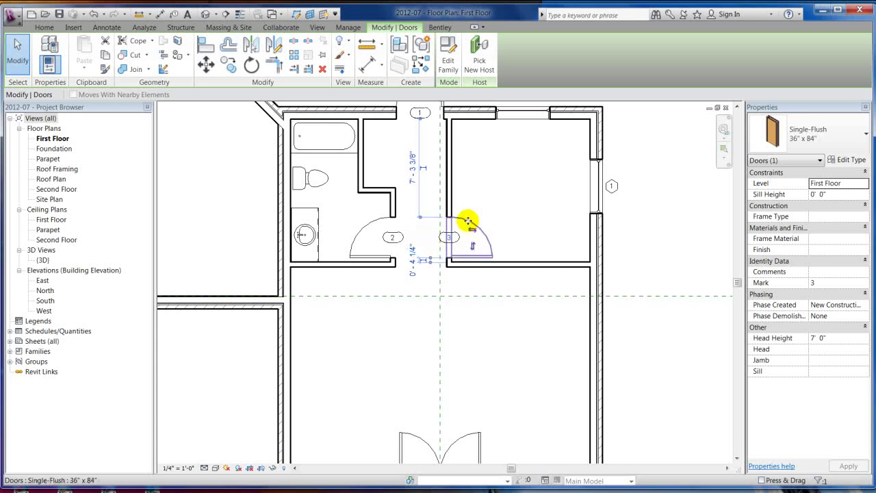
left_click_drag(471, 211, 470, 148)
Align the centerline of door 3 to the centerline of door 2, and end the command.
left_click(357, 240)
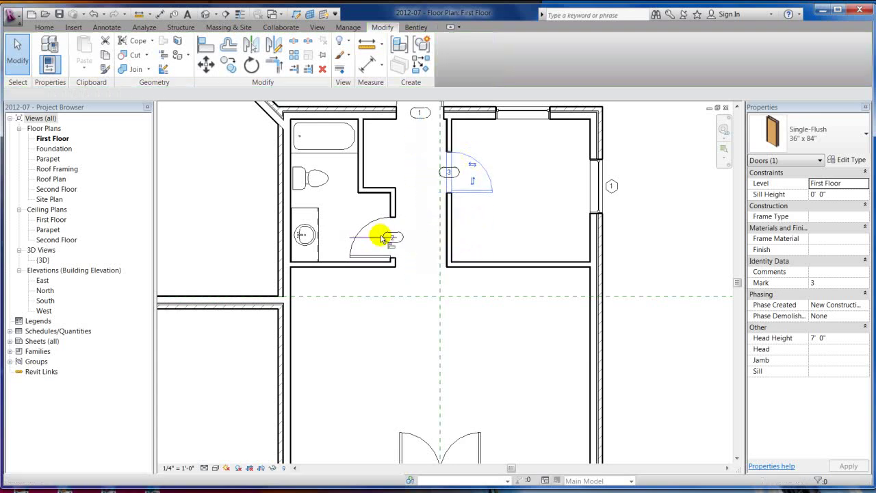
left_click(377, 237)
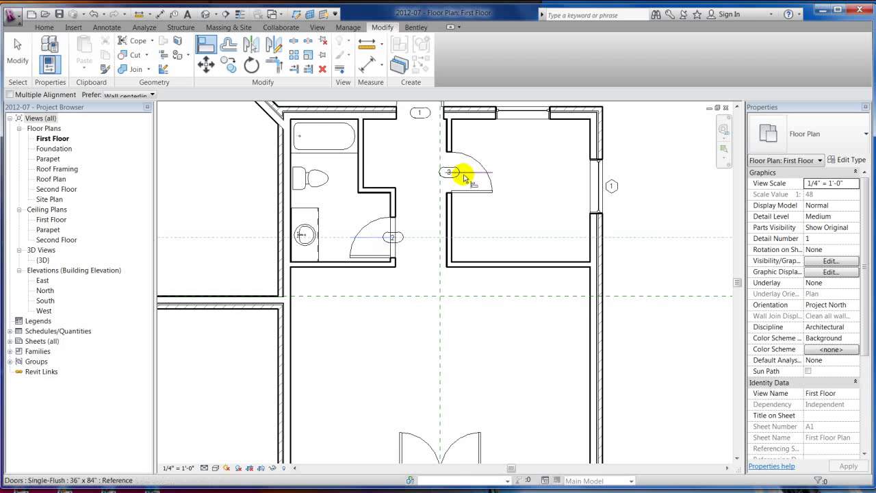
left_click(375, 238)
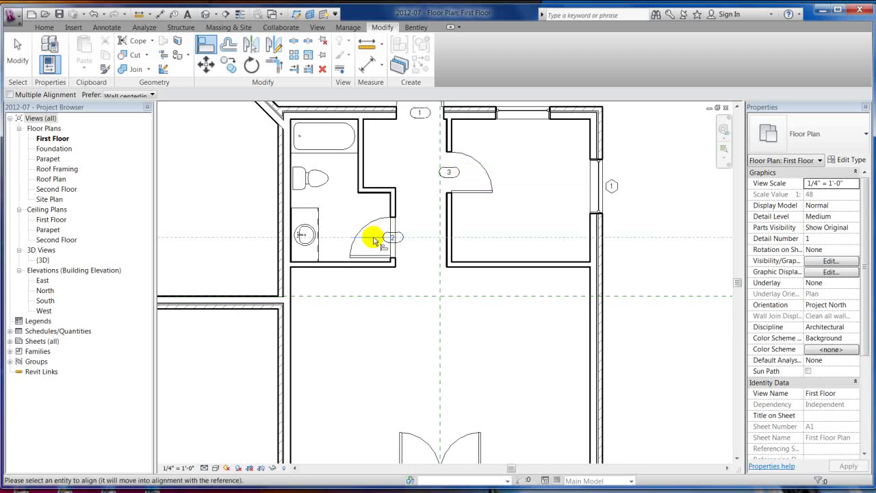
left_click(470, 175)
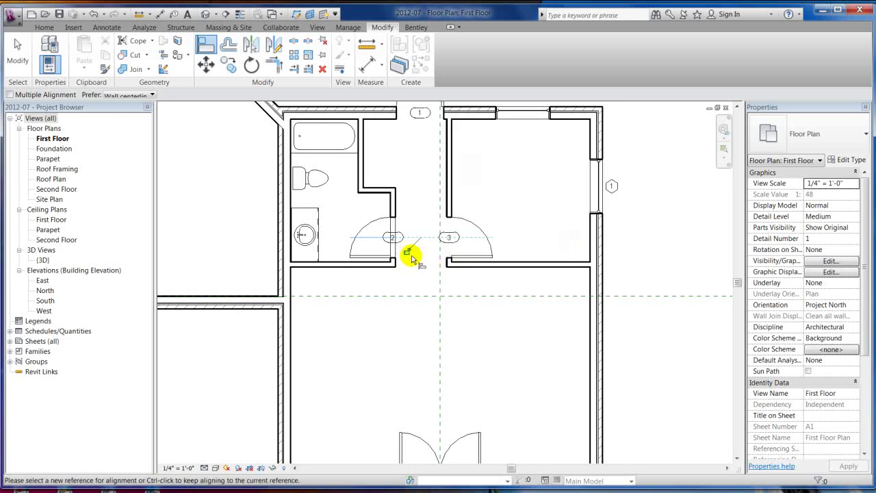
key("Escape")
Try to shift the realigned door 3 slightly up its wall.
left_click(479, 233)
mouse_move(482, 230)
left_mouse_down()
mouse_move(482, 203)
mouse_move(485, 219)
left_mouse_up()
key("Escape")
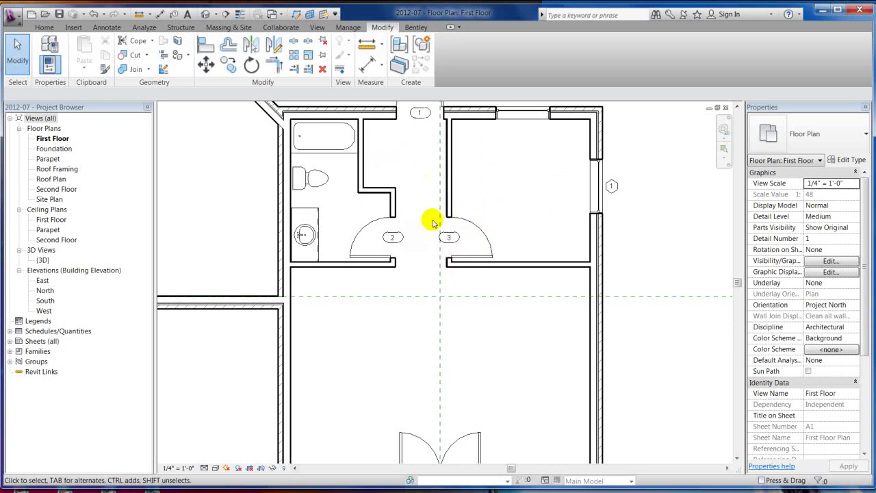
Move the addition's horizontal wall down to about 10'-4 1/8" from the building's lower exterior wall.
scroll(437, 219, "down", 2)
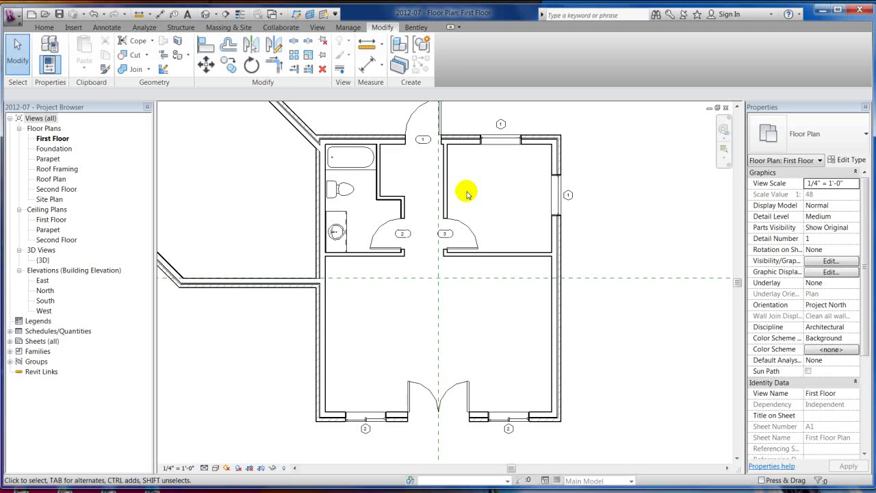
scroll(448, 228, "down", 2)
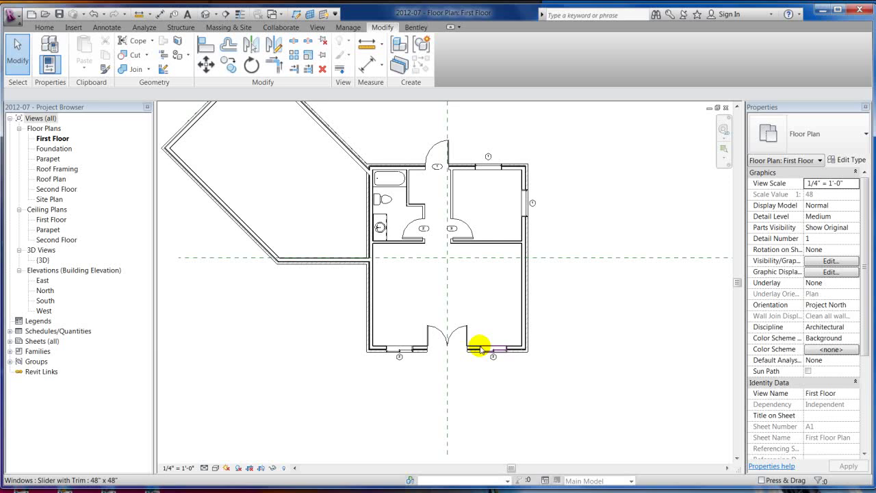
scroll(359, 274, "up", 4)
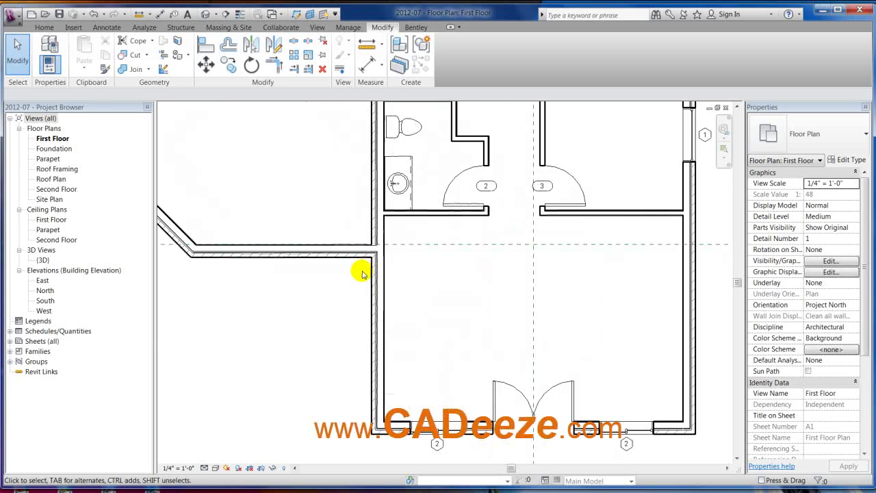
scroll(453, 265, "down", 2)
left_click(347, 252)
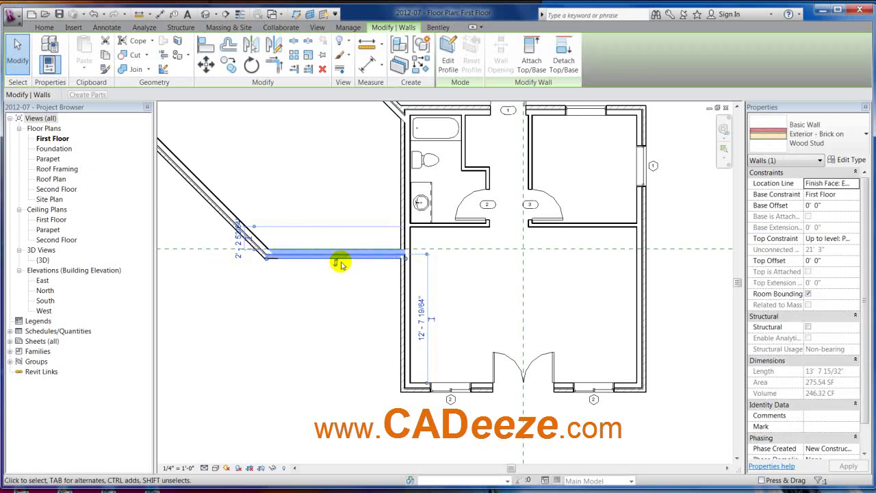
left_click_drag(349, 257, 348, 282)
left_click_drag(272, 259, 294, 274)
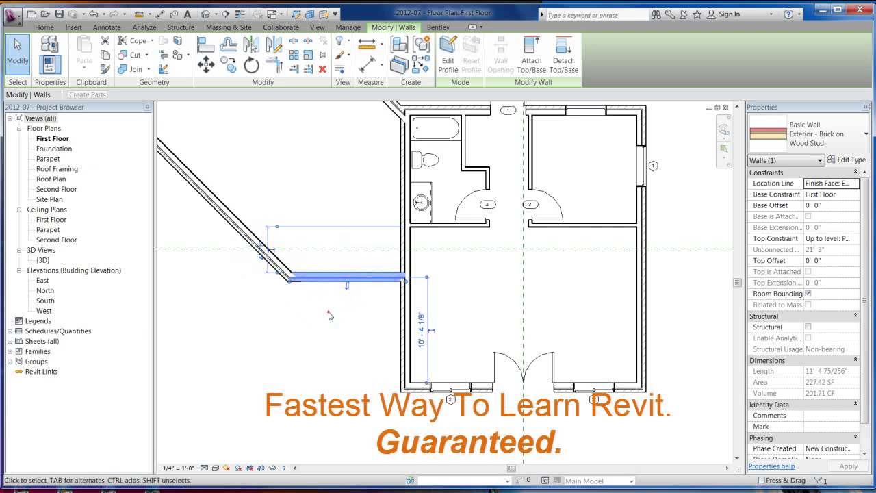
left_click(385, 239)
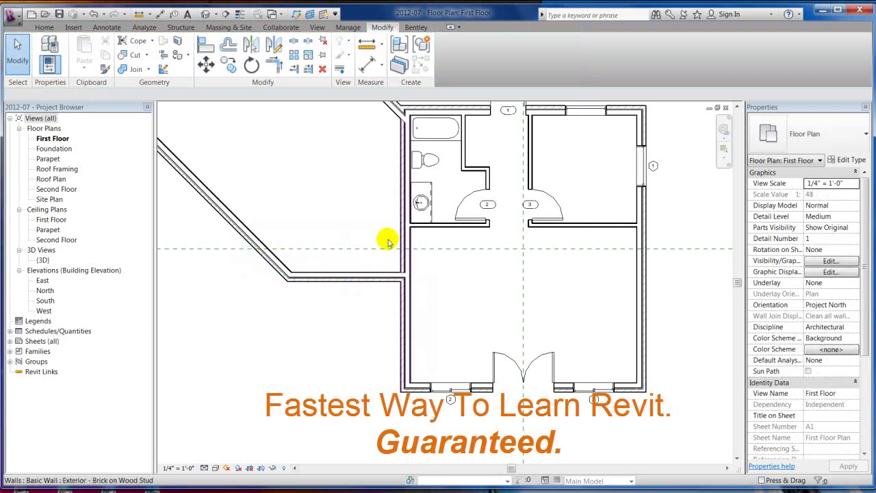
Place a door similar to door 2 in the building's left exterior wall at the horizontal reference plane, swinging into the addition.
left_click(469, 196)
key("c")
key("s")
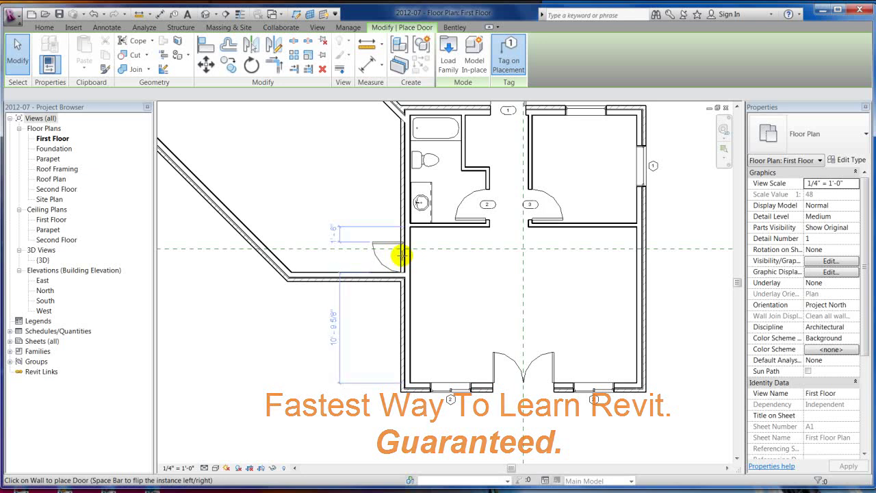
left_click(403, 248)
key("Escape")
key("Escape")
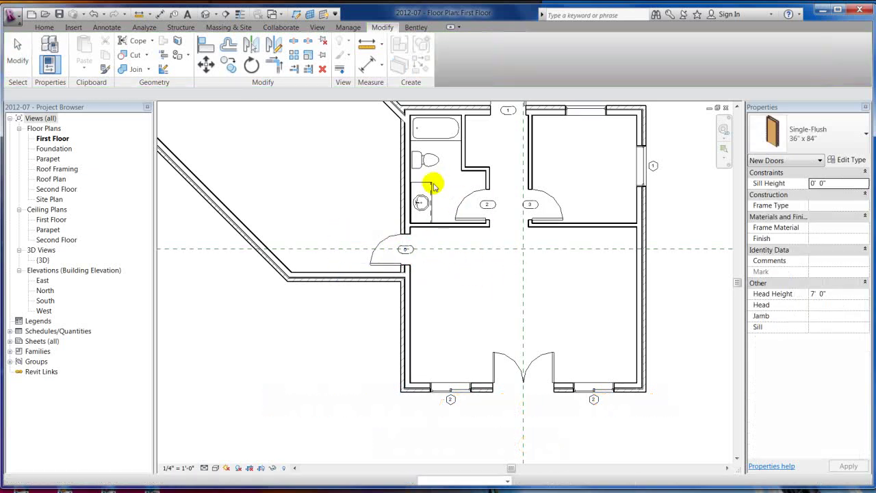
scroll(450, 288, "down", 1)
scroll(450, 288, "down", 2)
middle_click_drag(379, 127, 362, 136)
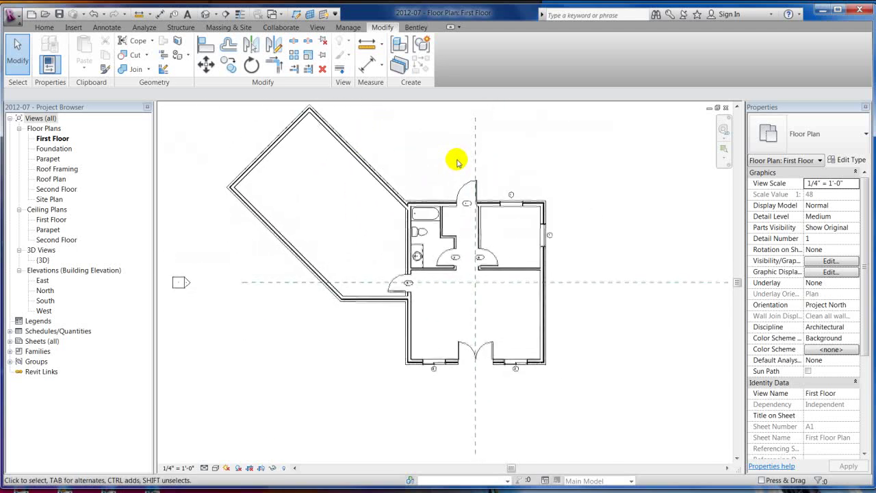
scroll(399, 297, "up", 3)
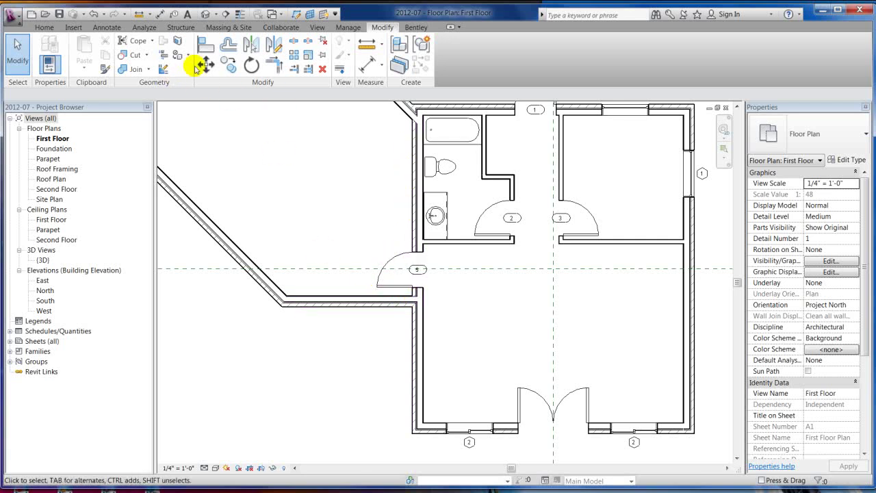
left_click(293, 43)
key("Escape")
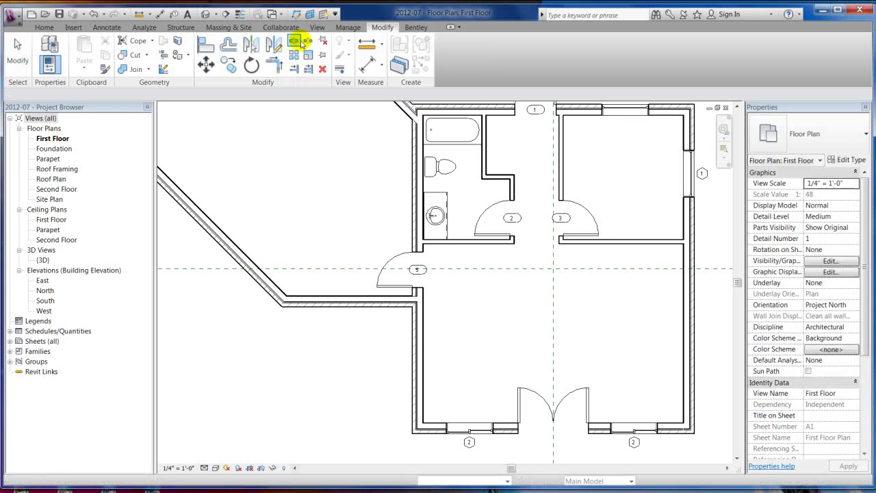
left_click(308, 43)
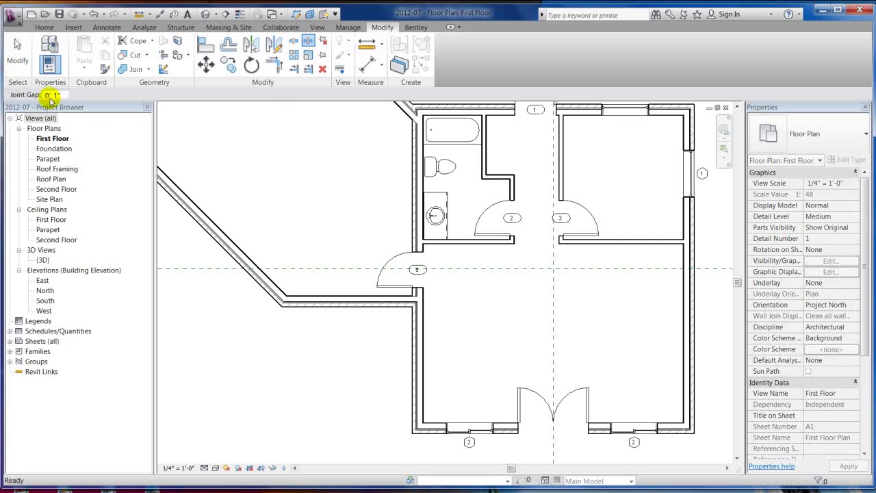
key("Escape")
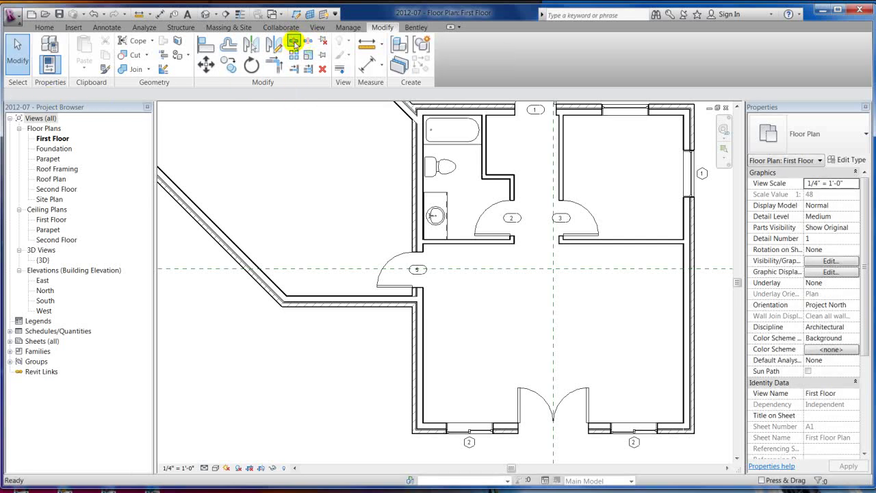
Split the addition's lower diagonal wall at two points with Delete Inner Segment enabled, and undo the splits.
left_click(294, 42)
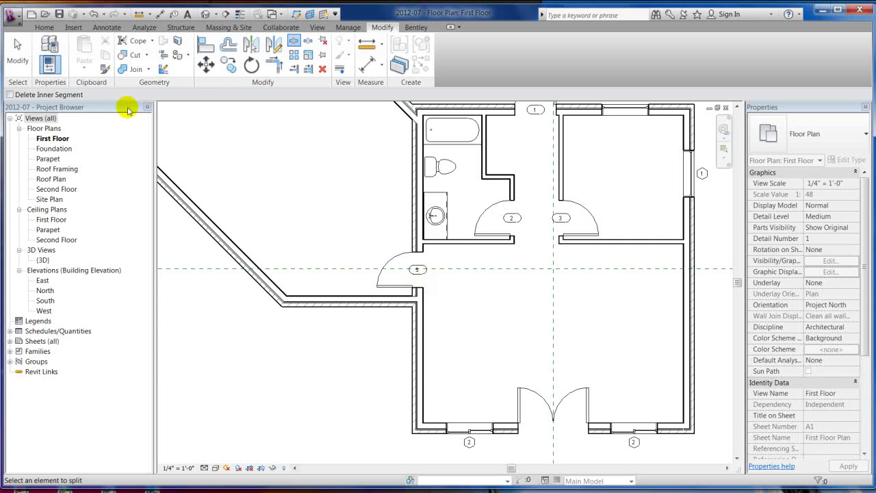
left_click(187, 199)
left_click(218, 228)
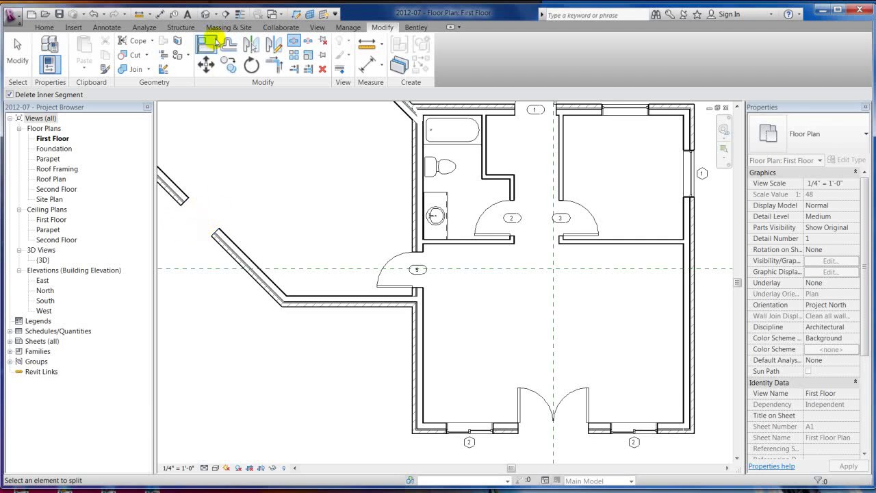
left_click(94, 15)
left_click(94, 15)
Split the lower diagonal wall using Split with Gap and a 1'-0" joint gap, and undo the split.
left_click(309, 41)
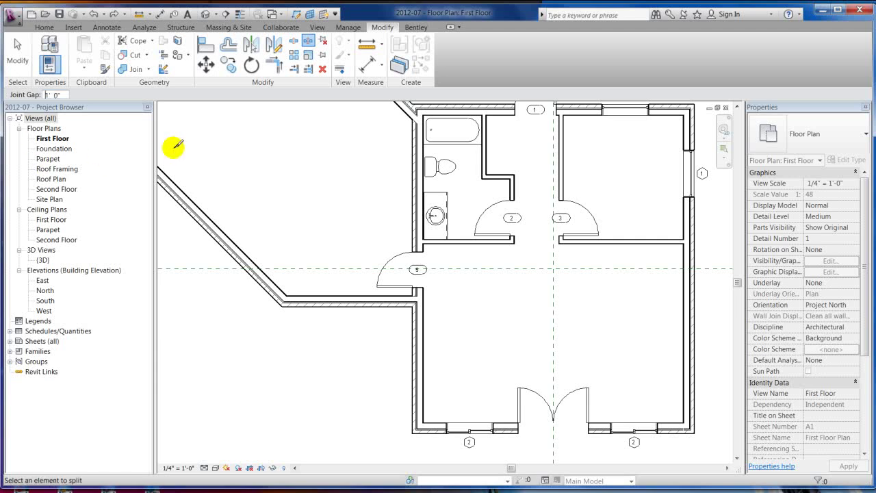
left_click(187, 202)
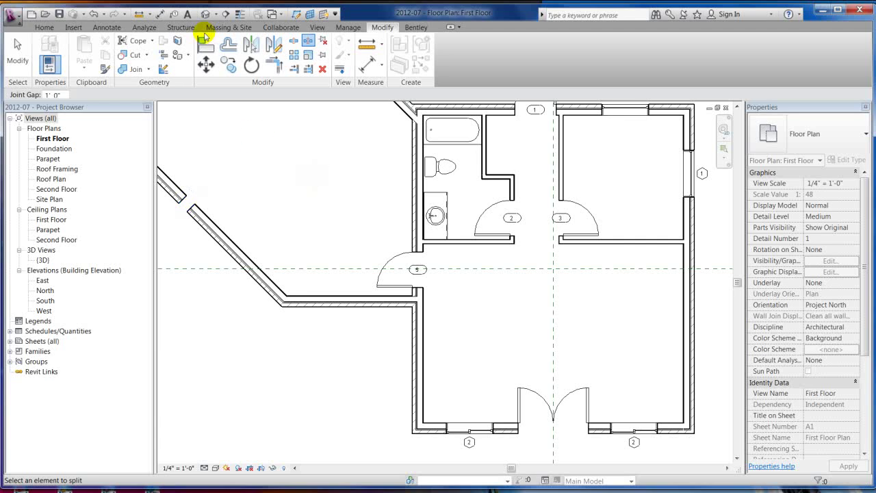
key("Escape")
left_click(93, 14)
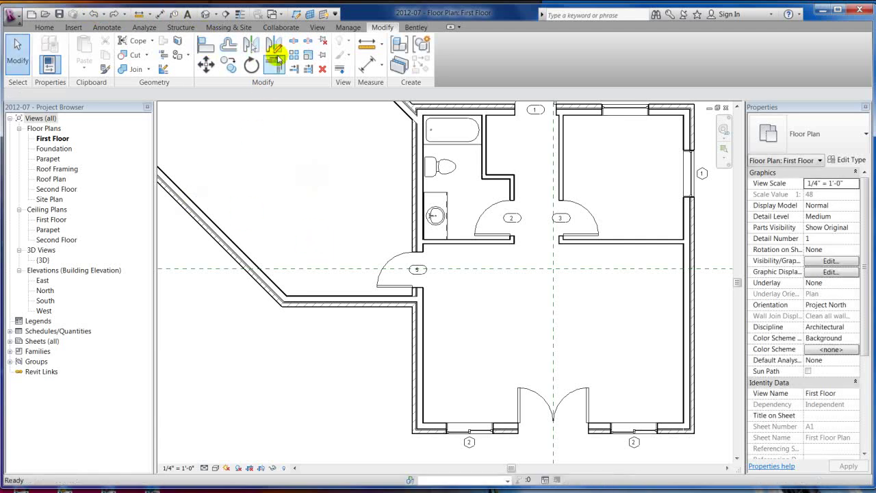
Split the building's left exterior wall just below the addition's door, with Delete Inner Segment off.
left_click(294, 41)
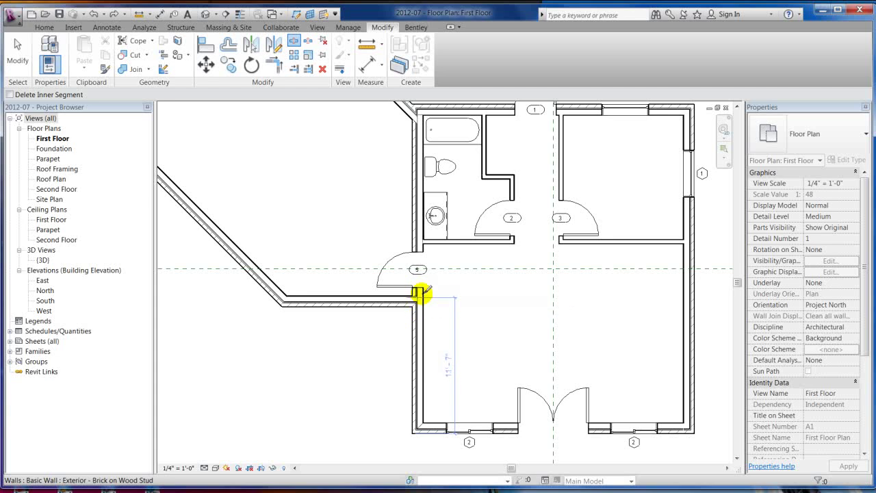
left_click(421, 293)
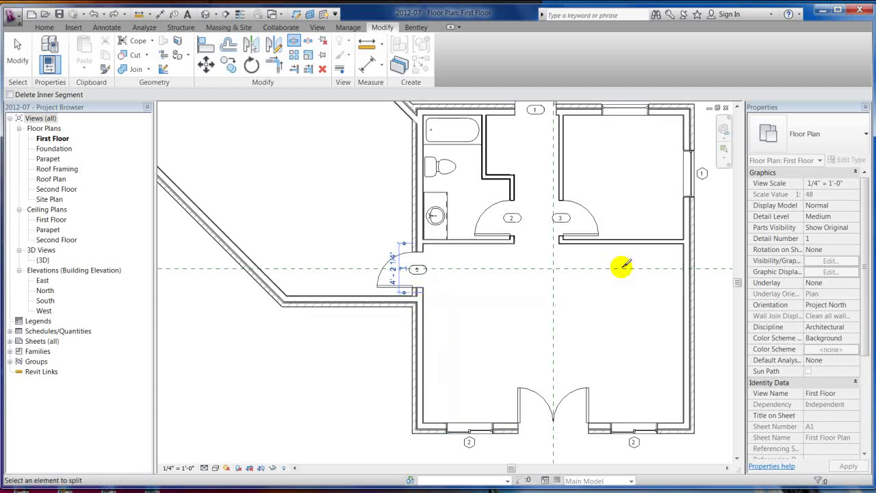
Trim the lower piece of the building's split left exterior wall and the addition's short horizontal wall into a corner.
key("Escape")
scroll(435, 313, "up", 3)
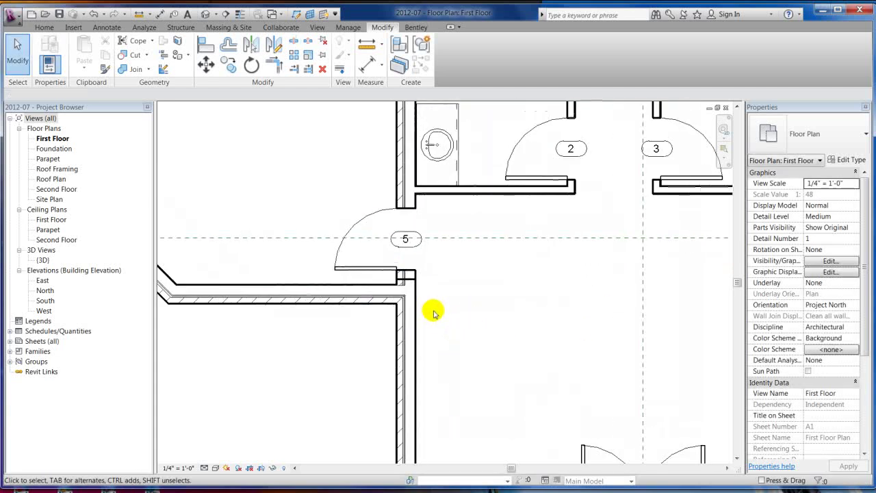
key("t")
key("r")
left_click(395, 317)
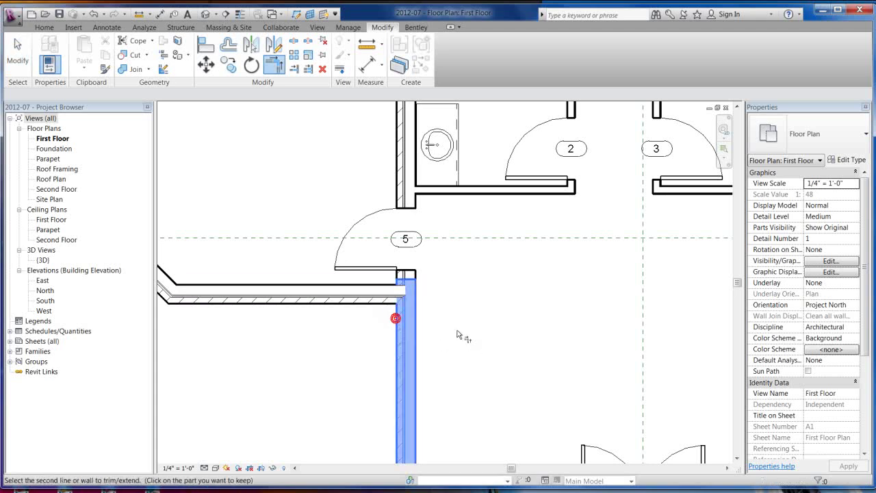
left_click(397, 308)
scroll(463, 321, "down", 3)
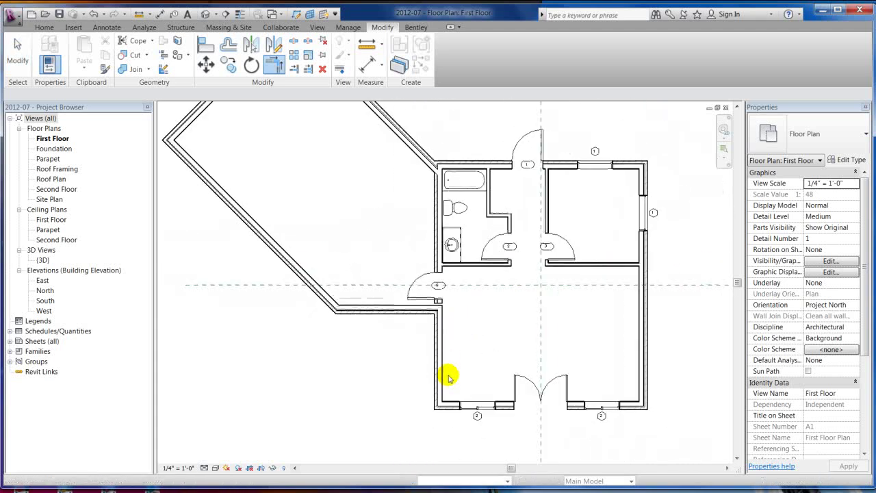
key("Escape")
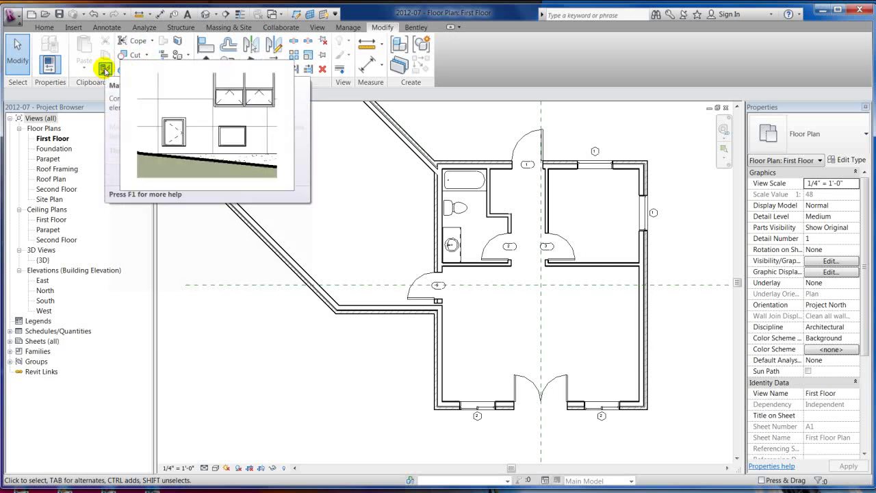
Match the upper piece of the split left exterior wall to the Interior - 4 1/2" Partition type of the bathroom's lower wall.
key("m")
key("a")
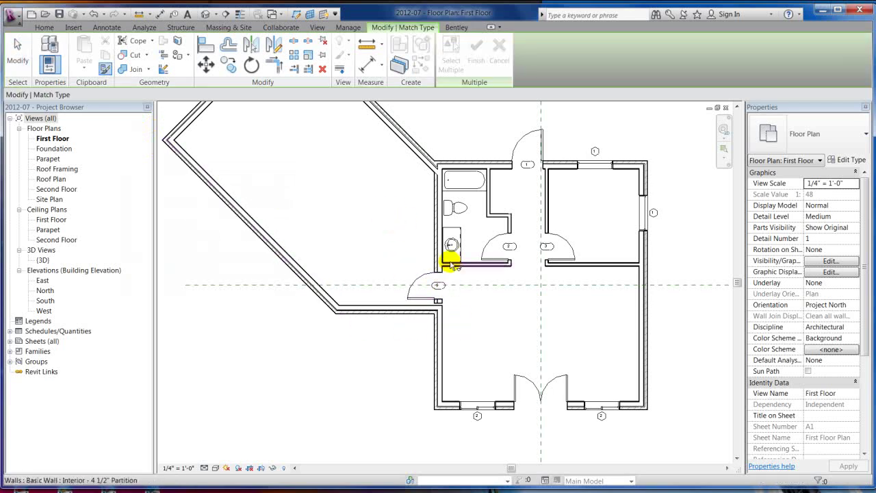
scroll(500, 324, "up", 2)
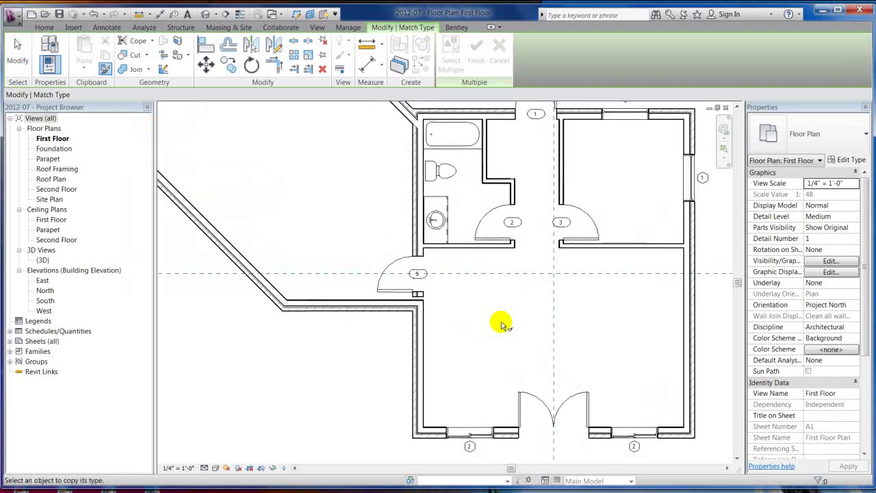
left_click(446, 245)
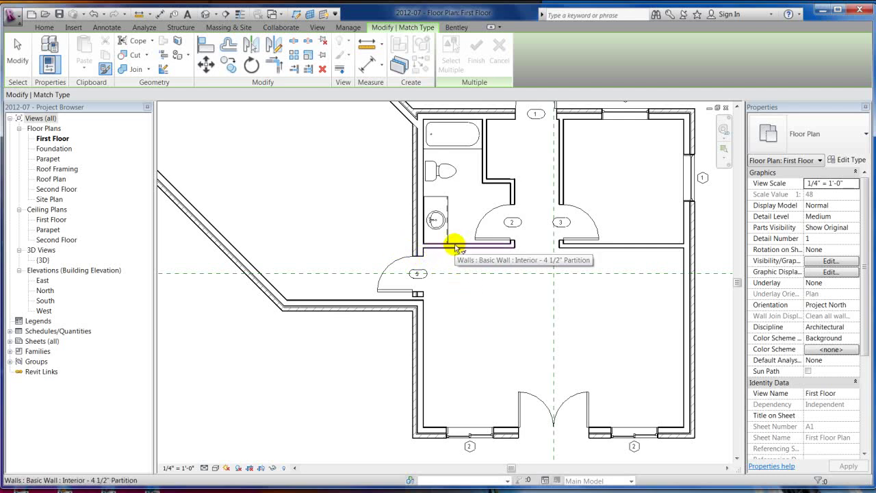
left_click(456, 247)
left_click(414, 237)
left_click(498, 339)
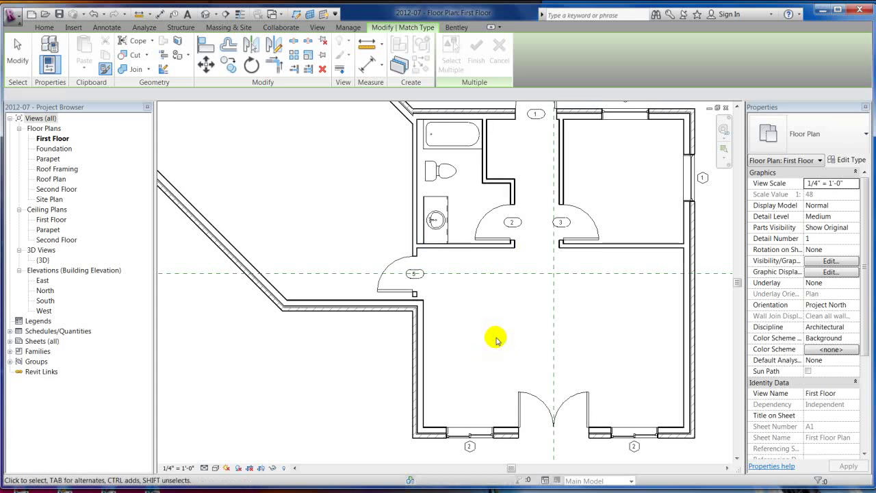
key("Escape")
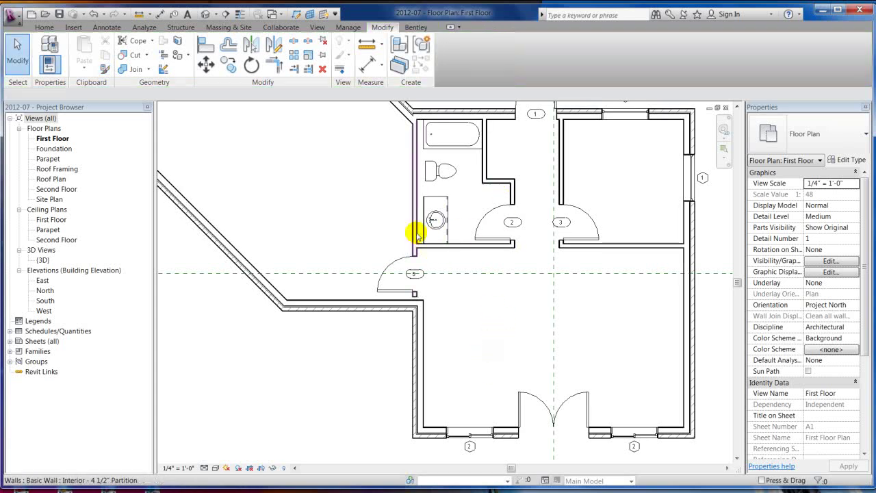
scroll(414, 296, "up", 4)
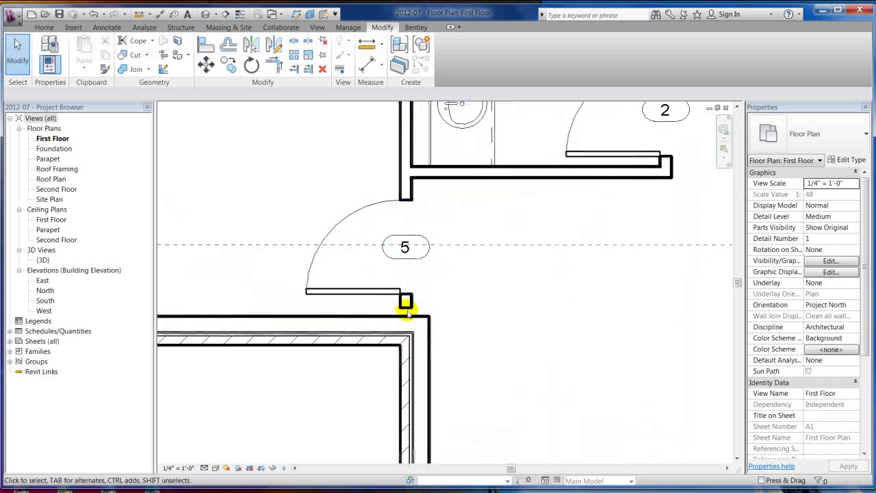
key("t")
key("r")
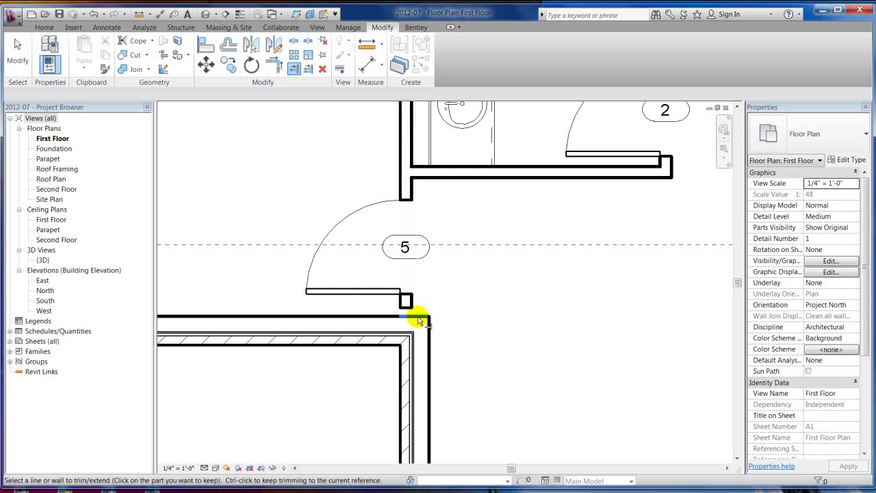
left_click(413, 319)
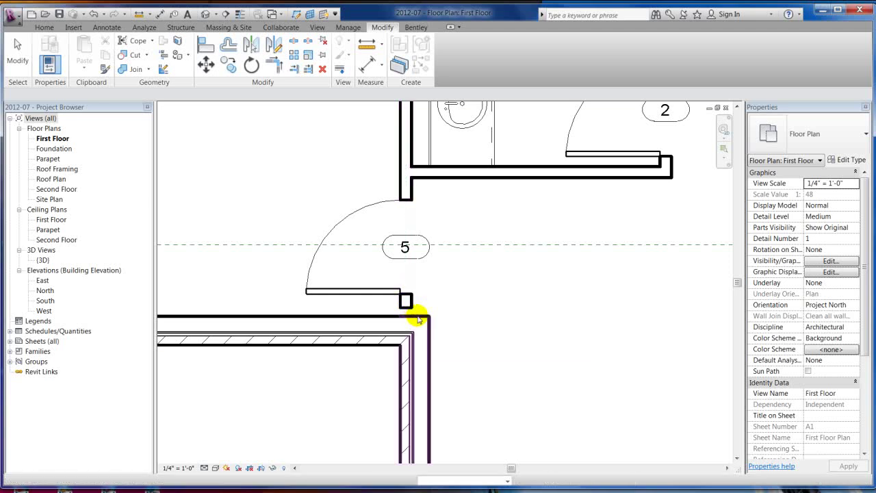
key("Escape")
key("Escape")
Extend the partition stub below door 5 to the inner face of the exterior wall corner with Trim/Extend Single Element.
key("Return")
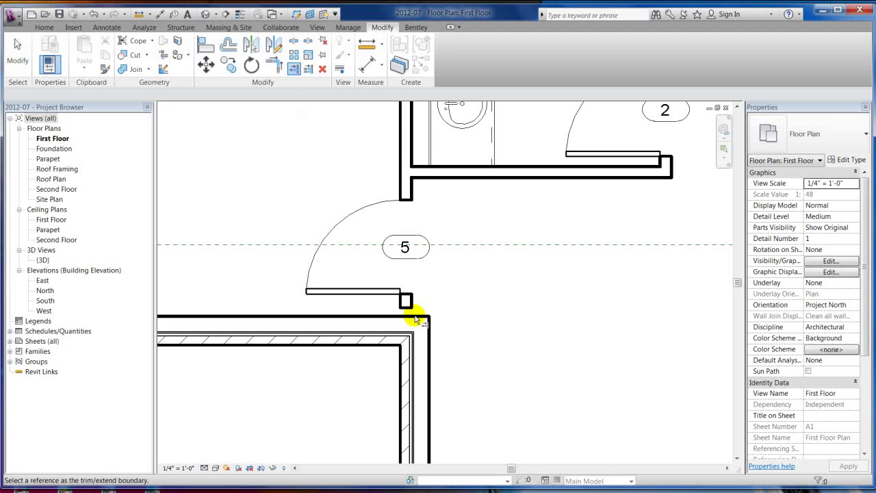
left_click(413, 320)
left_click(406, 302)
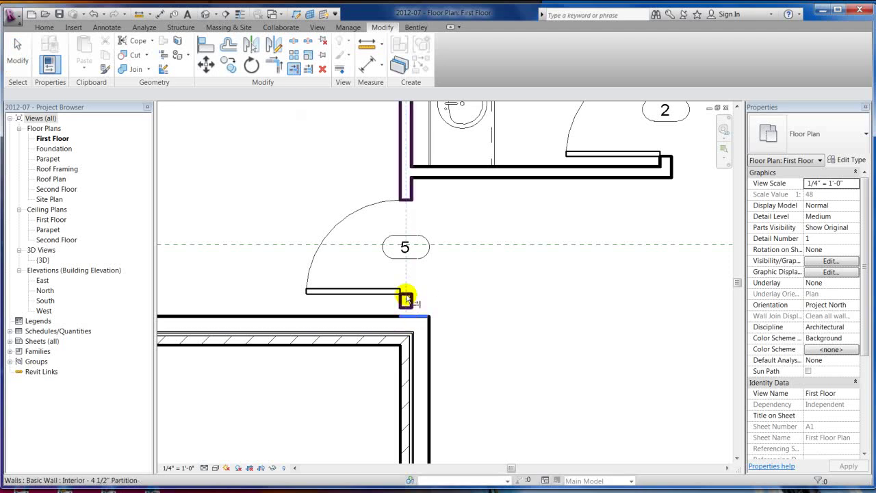
left_click_drag(546, 309, 515, 323)
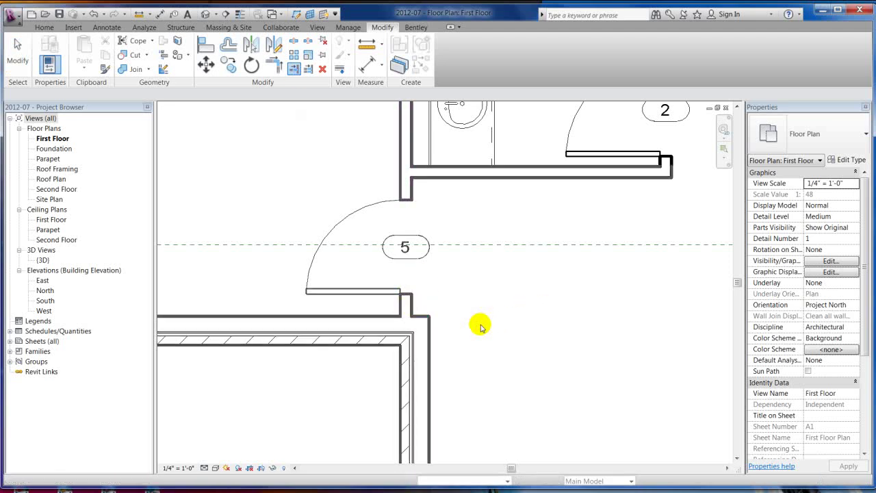
key("Escape")
scroll(410, 233, "down", 3)
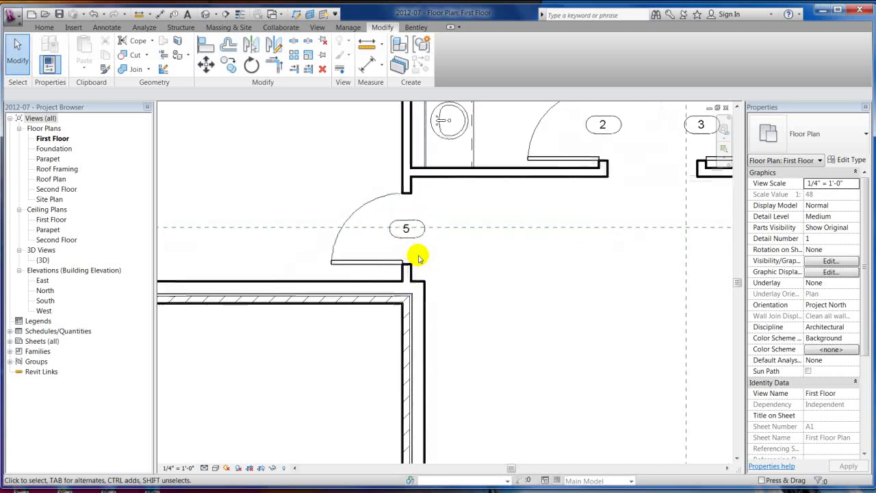
Align the interior face of the partition containing door 5 with the interior face of the exterior wall below it.
scroll(419, 258, "up", 3)
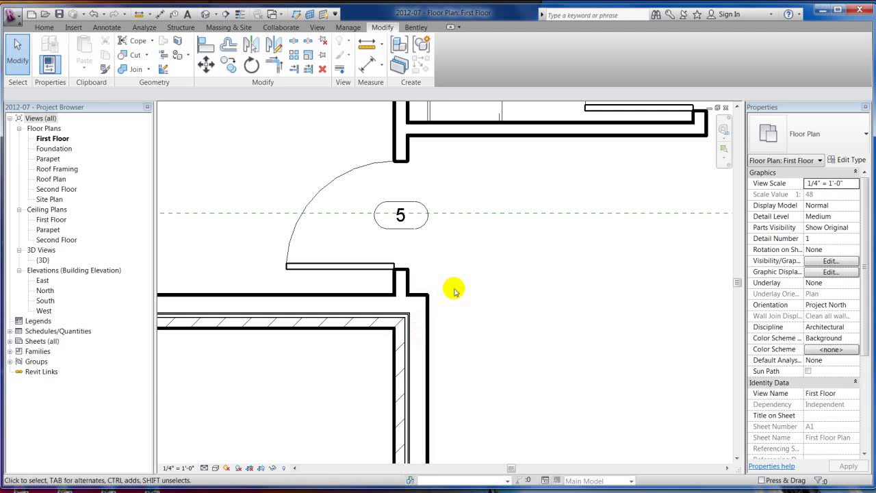
key("a")
key("l")
left_click(428, 309)
left_click(408, 282)
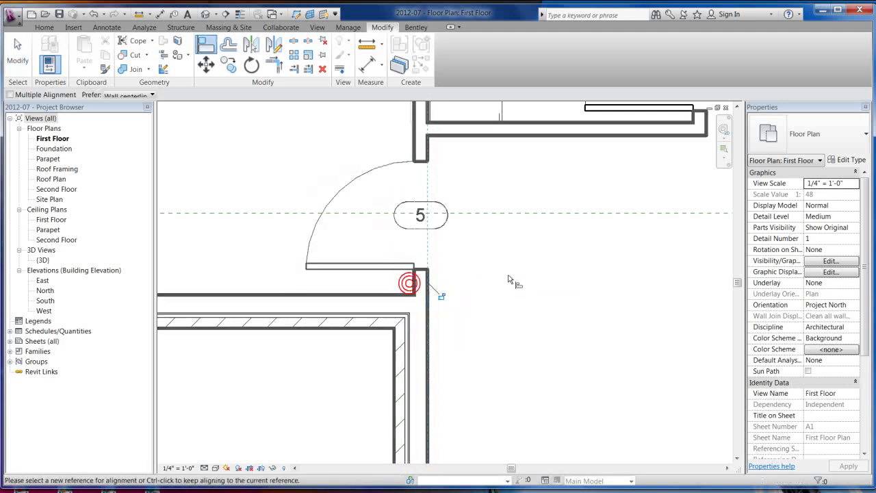
scroll(479, 265, "down", 3)
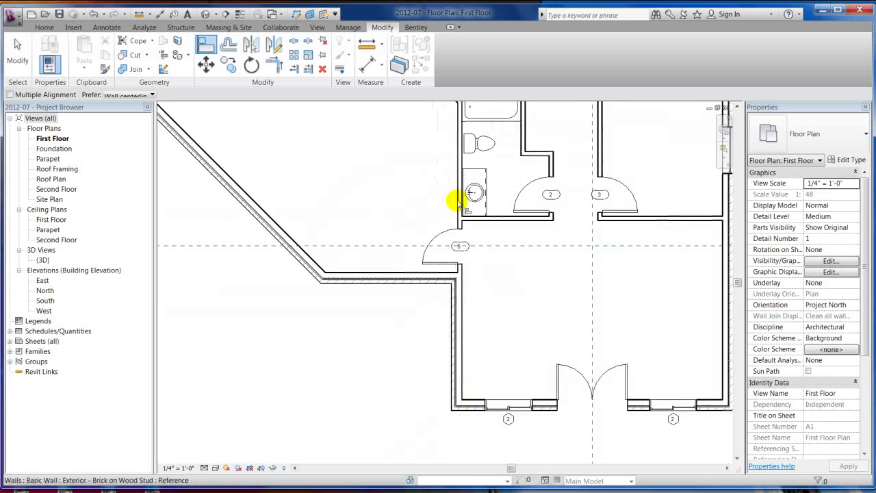
Extend both ends of the reference plane along the addition's upper-right diagonal wall past the wall's corners.
scroll(401, 343, "down", 2)
middle_click_drag(444, 109, 426, 197)
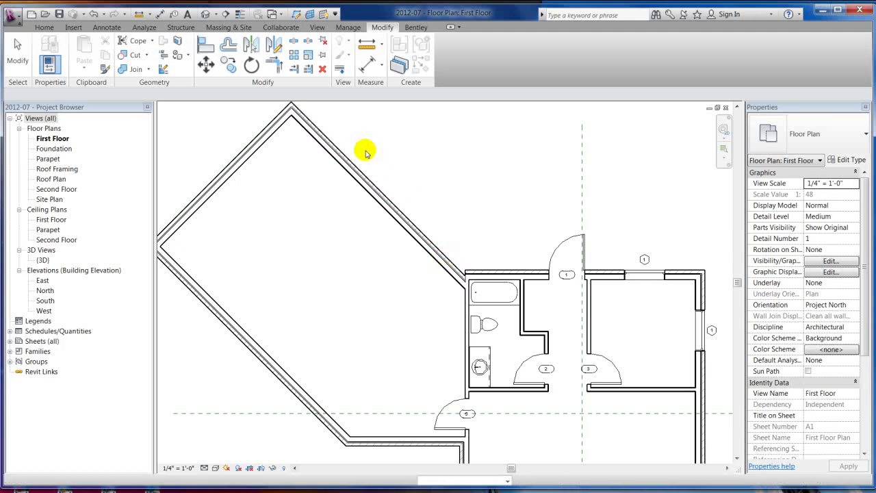
middle_click_drag(363, 146, 389, 225)
key("Tab")
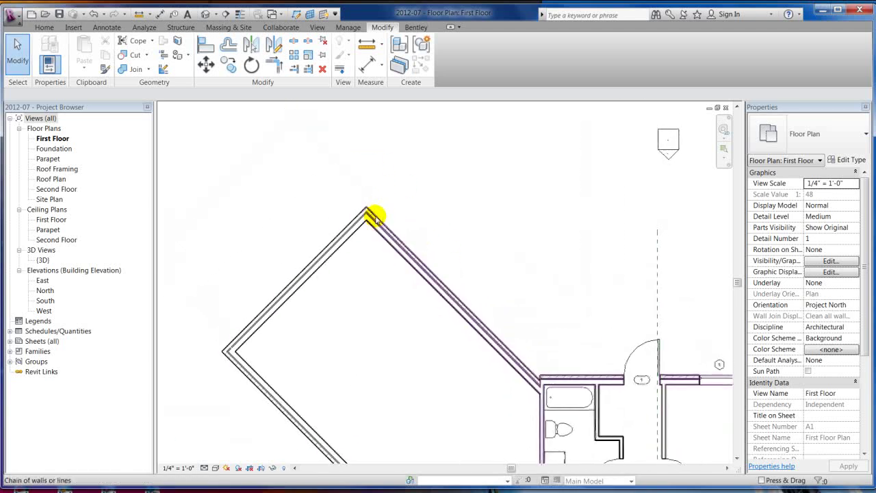
key("Tab")
left_click(373, 218)
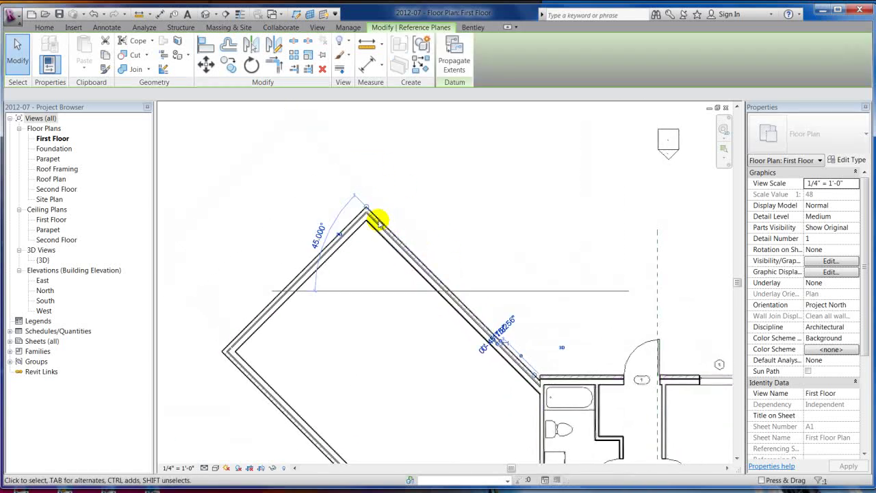
left_click_drag(351, 202, 325, 172)
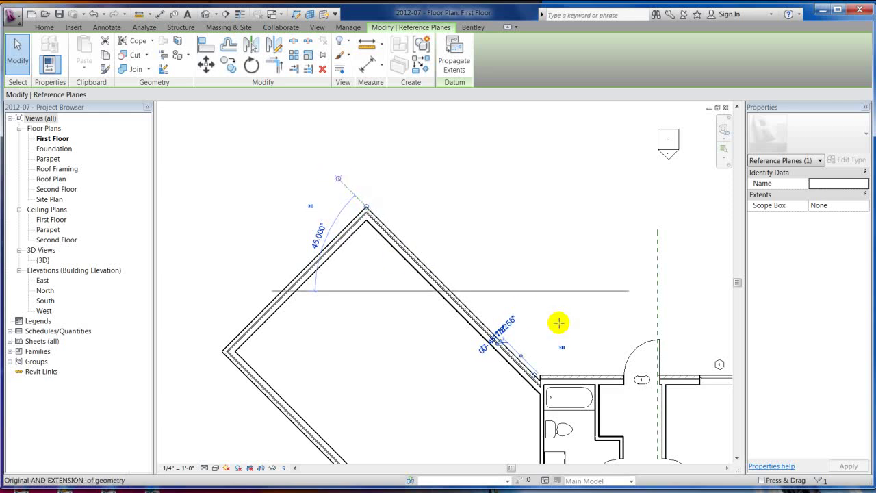
middle_click_drag(519, 342, 490, 308)
scroll(490, 308, "up", 5)
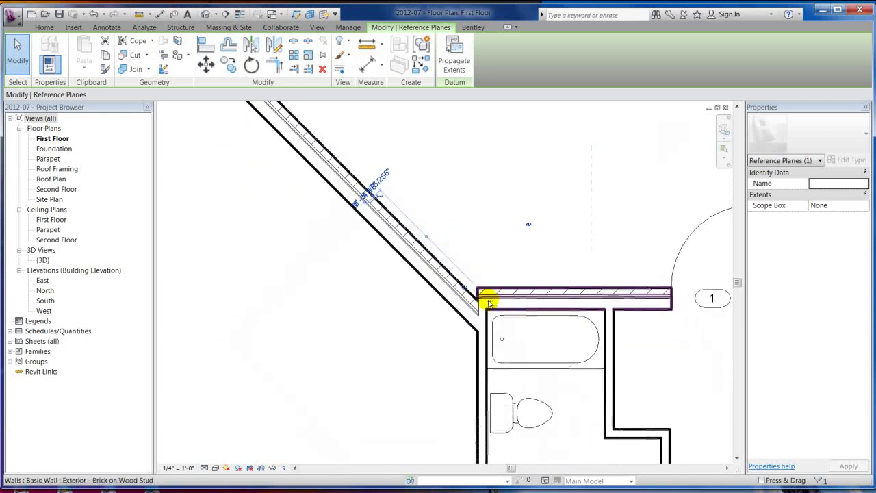
left_click_drag(451, 282, 492, 323)
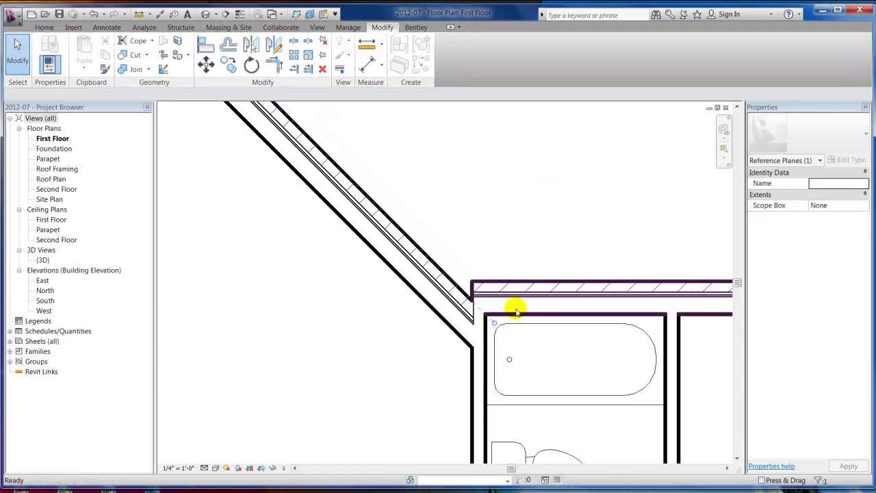
key("Escape")
key("Tab")
key("Tab")
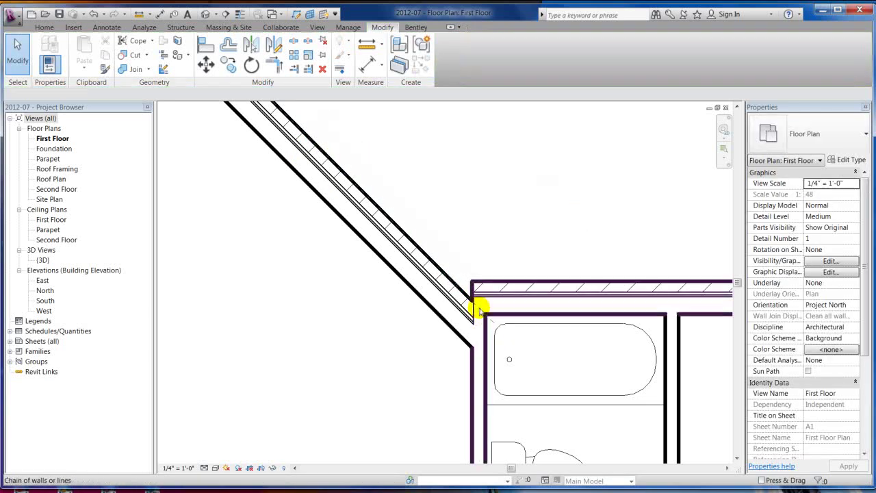
key("Tab")
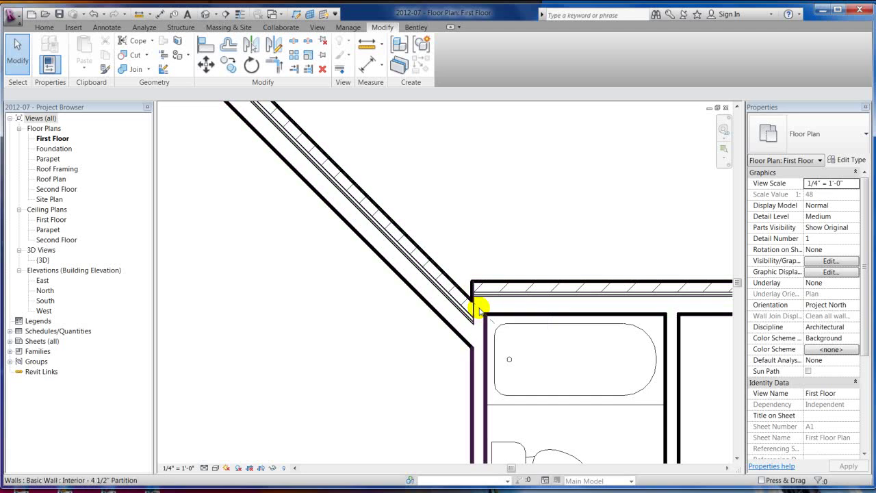
key("Tab")
key("Tab")
key("Tab")
key("Tab")
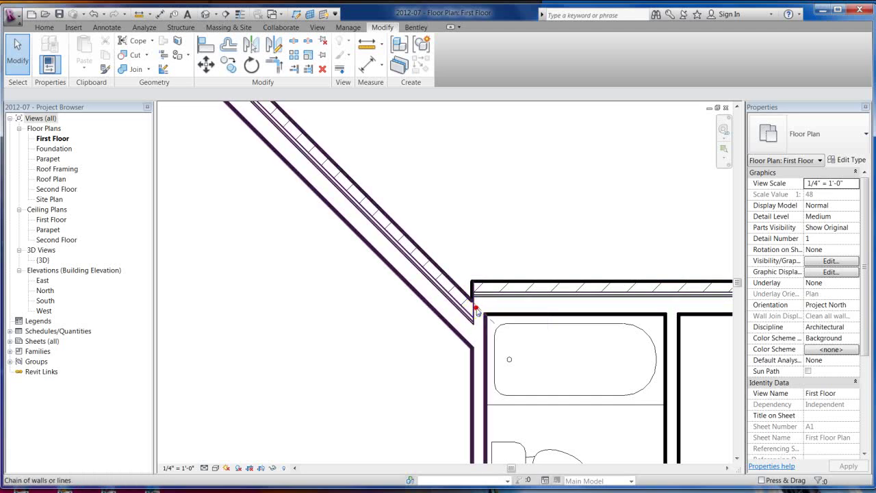
left_click(477, 309)
key("Escape")
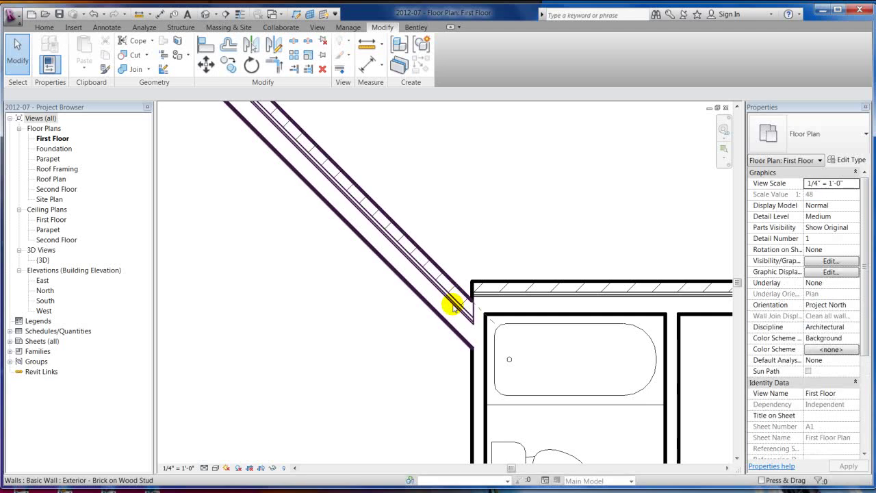
Stretch the lower end of the addition's upper-right diagonal wall to join the building's upper-left exterior corner.
left_click(452, 306)
left_click_drag(478, 306, 475, 275)
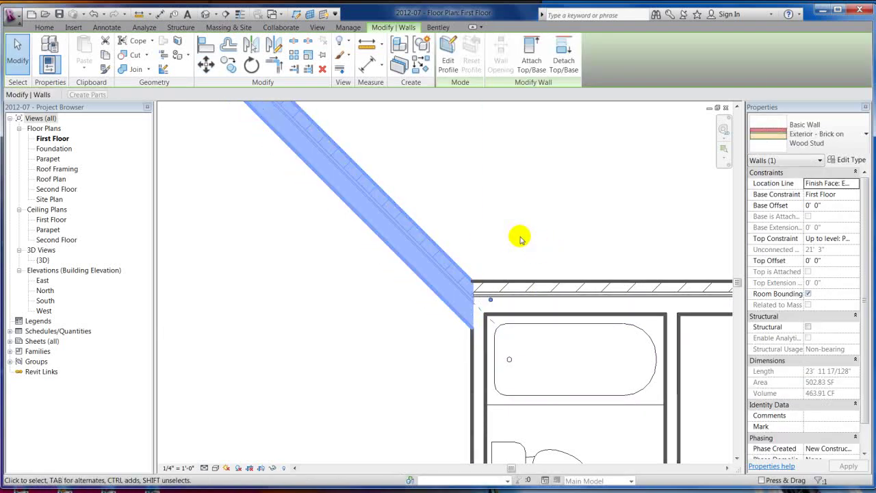
left_click(520, 238)
scroll(518, 239, "down", 2)
scroll(498, 255, "up", 3)
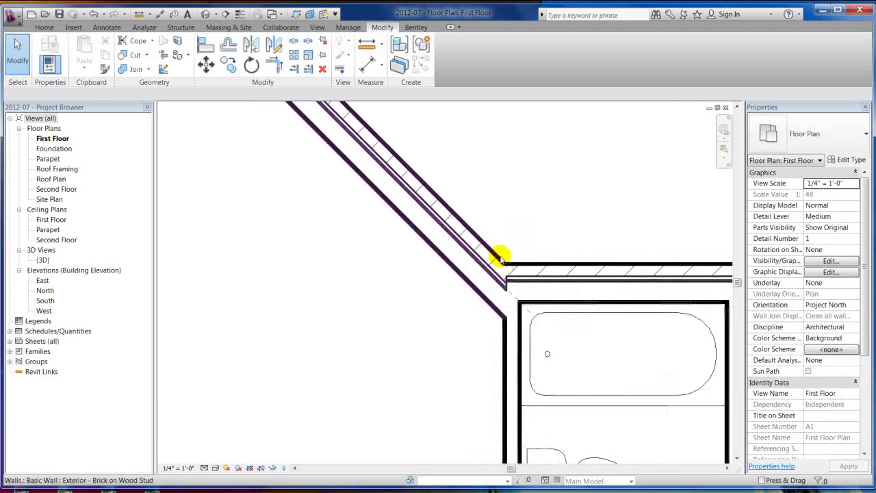
Delete the two diagonal reference planes along the addition's upper-right and upper-left walls.
scroll(559, 303, "down", 3)
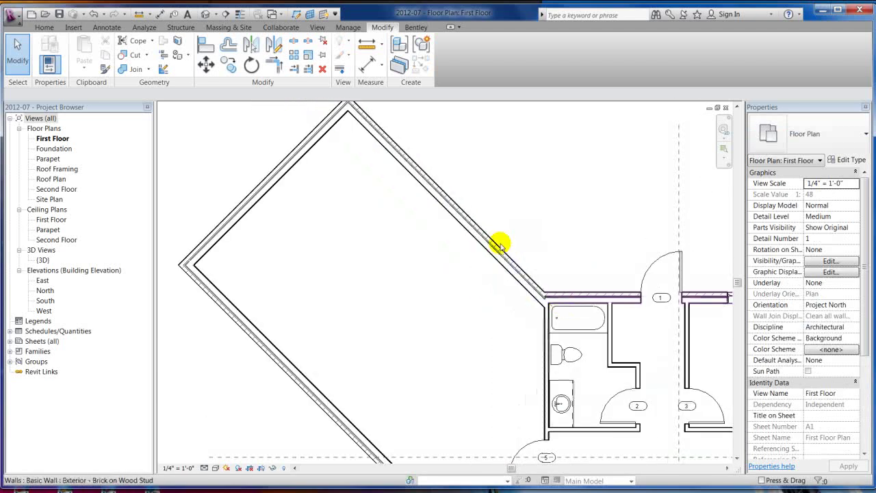
scroll(396, 251, "up", 1)
left_click(384, 137)
key("Delete")
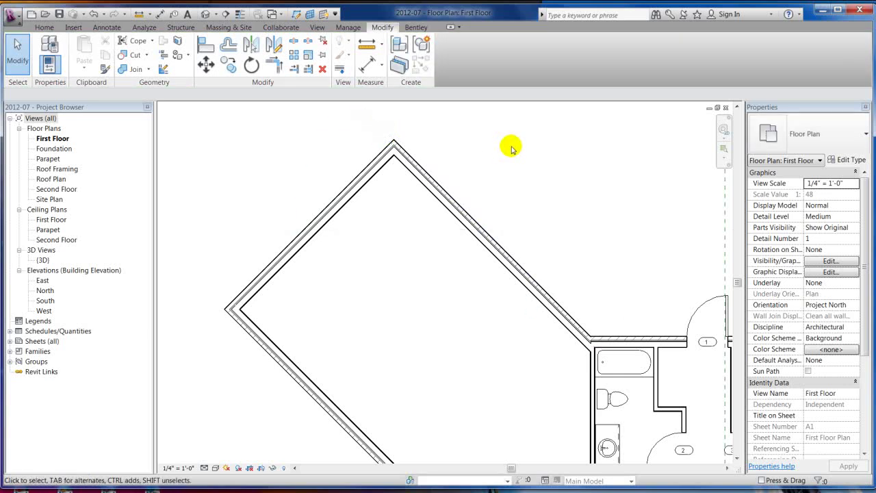
left_click(372, 162)
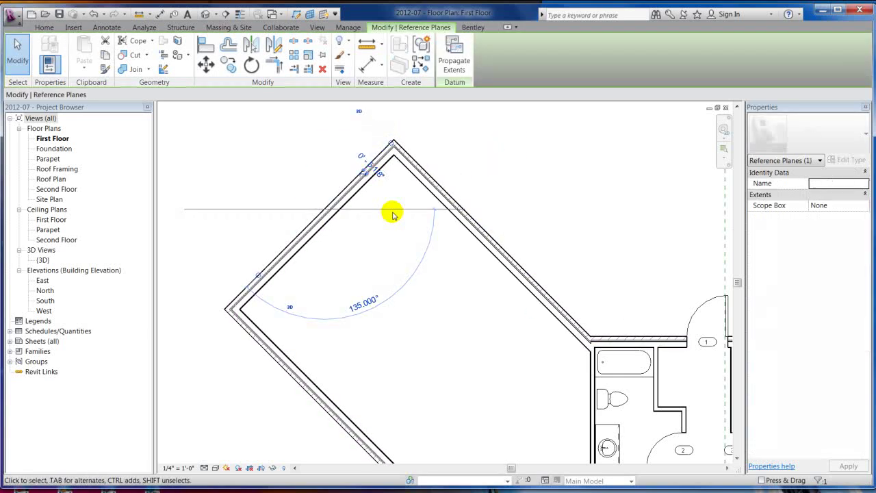
key("Delete")
scroll(333, 143, "down", 5)
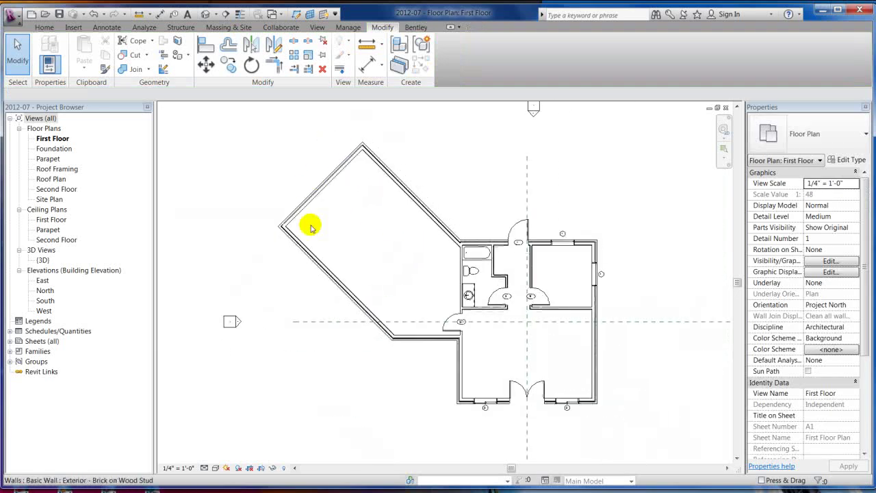
Align the center of door 5 with the horizontal reference plane.
middle_click_drag(505, 328, 416, 278)
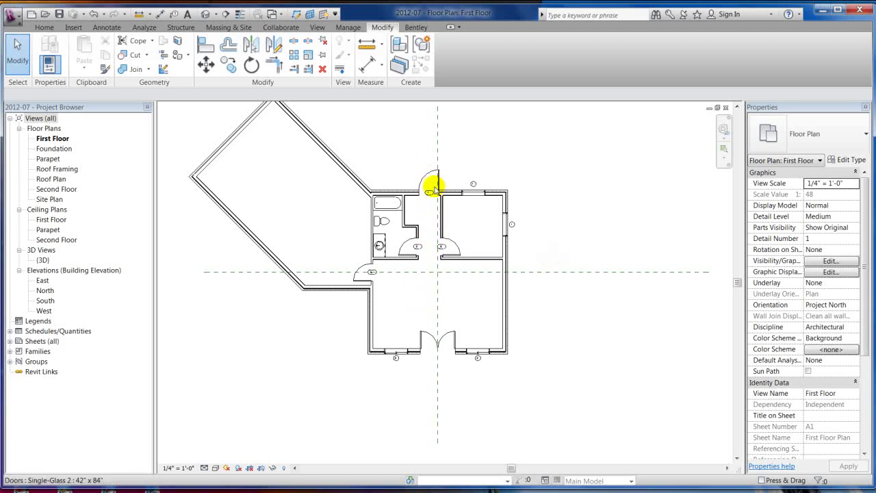
scroll(364, 274, "up", 5)
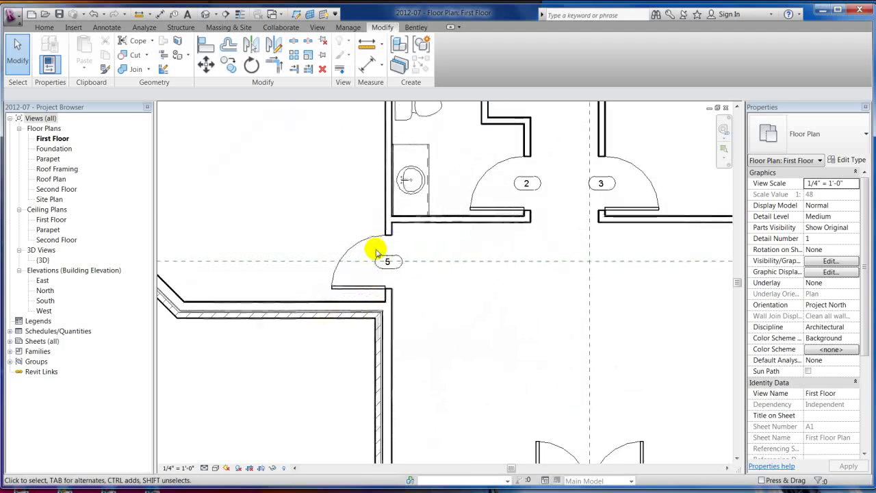
key("a")
key("l")
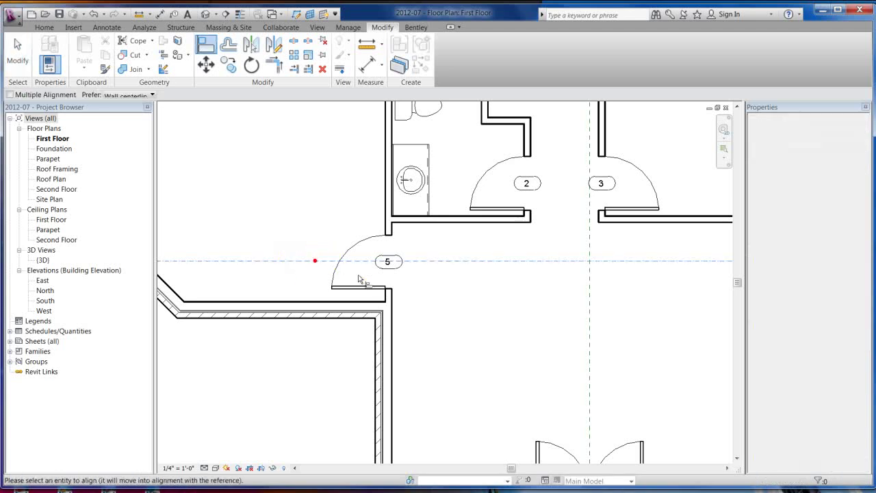
left_click(368, 264)
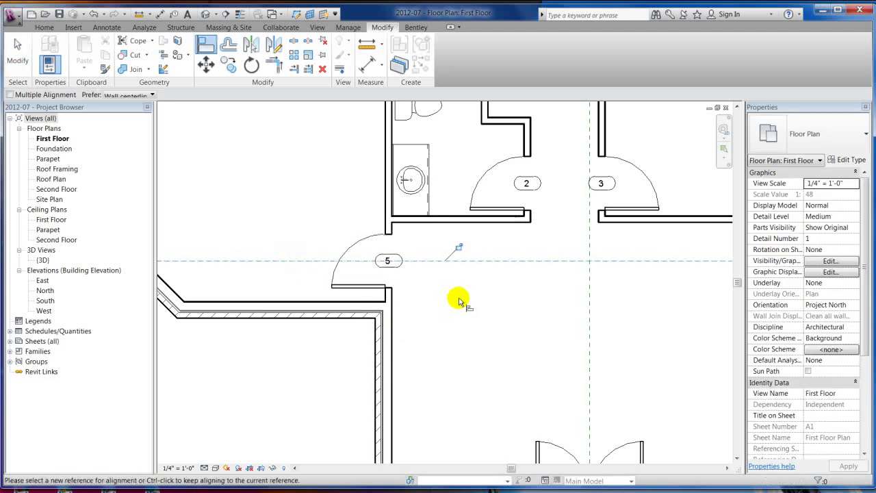
key("Escape")
key("Escape")
scroll(437, 267, "down", 5)
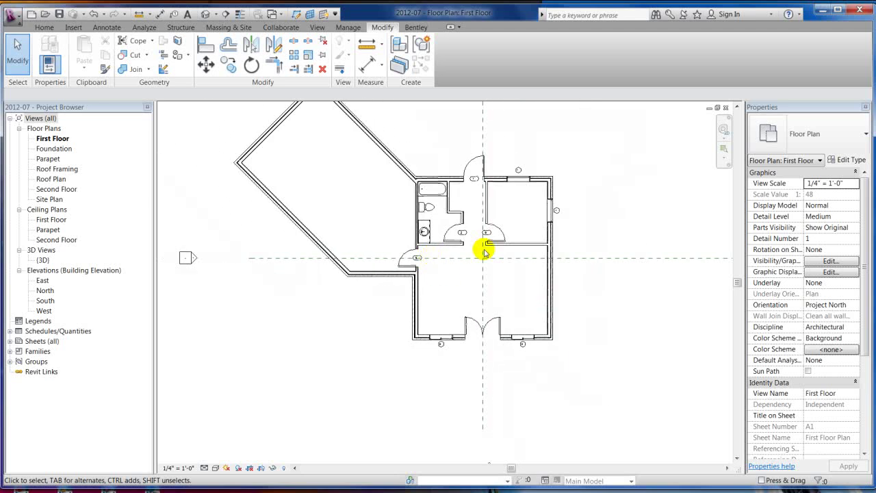
scroll(336, 269, "down", 2)
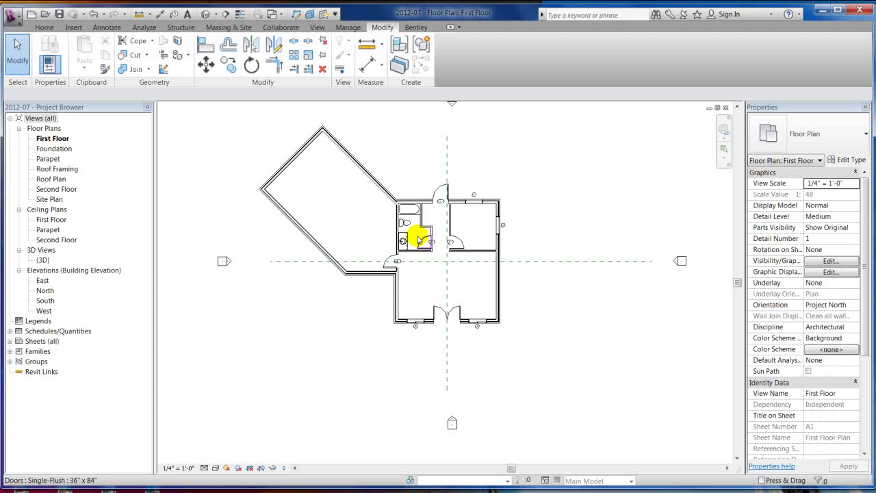
scroll(313, 108, "up", 2)
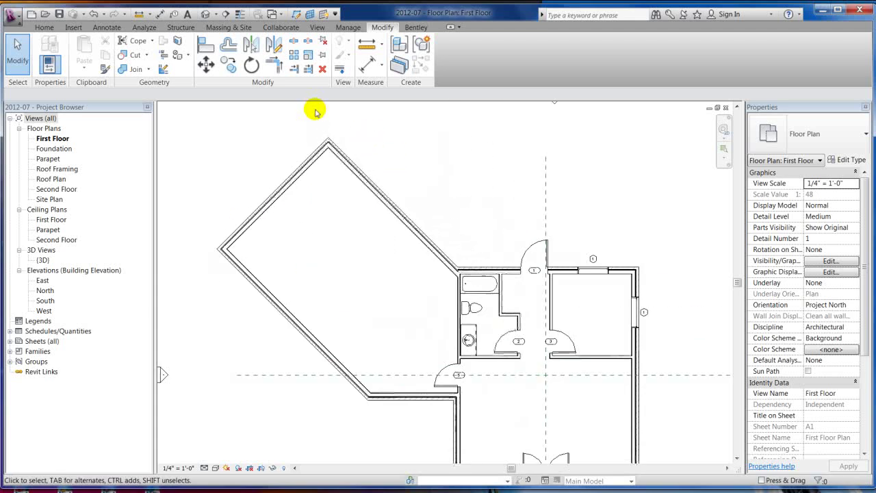
left_click(342, 158)
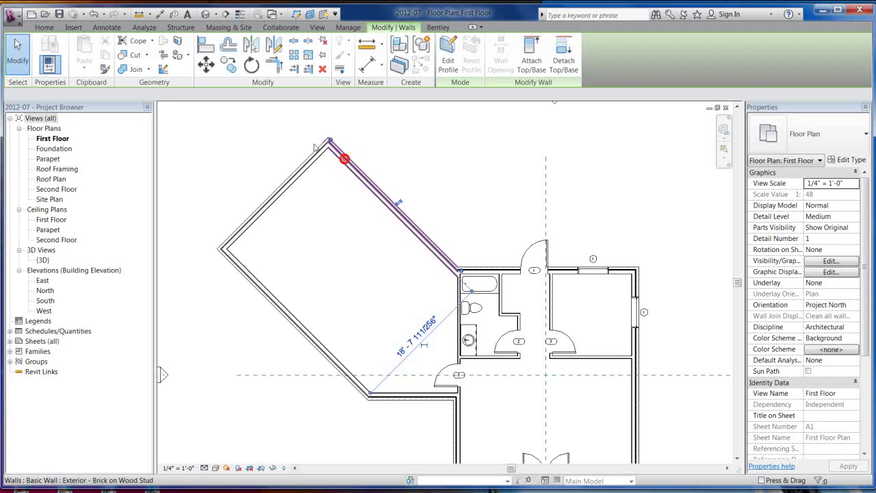
left_click(294, 179)
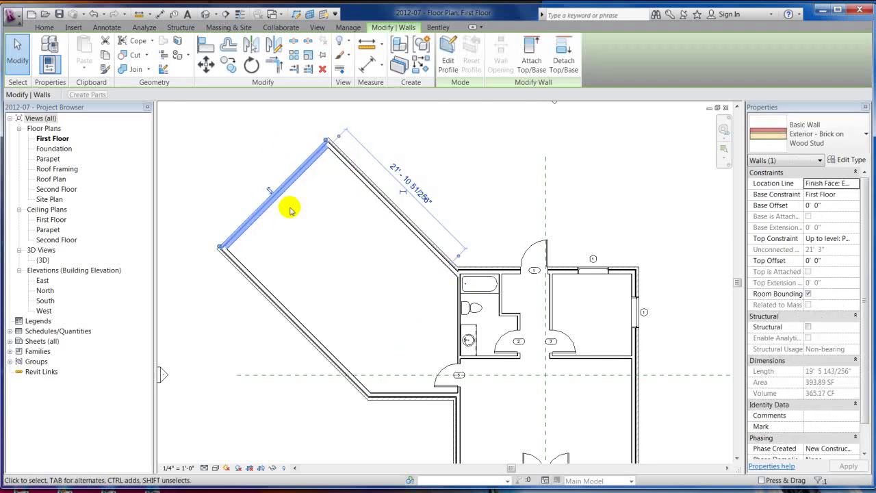
left_click(426, 172)
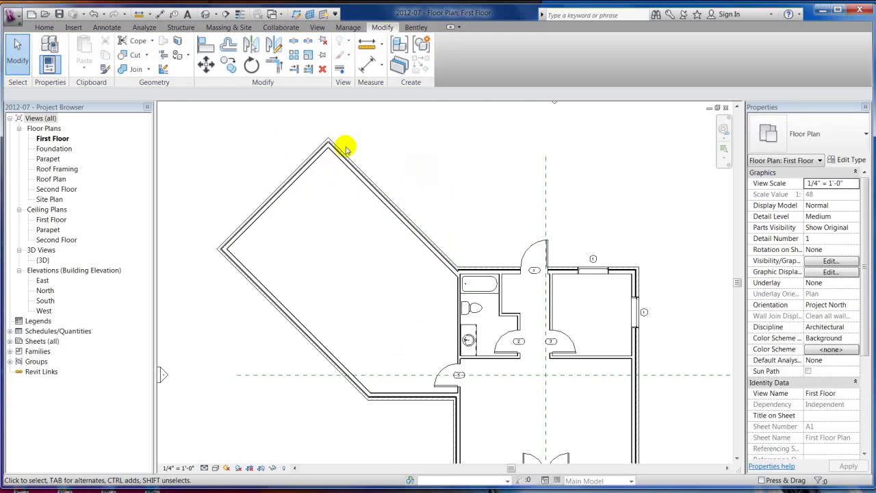
left_click(228, 46)
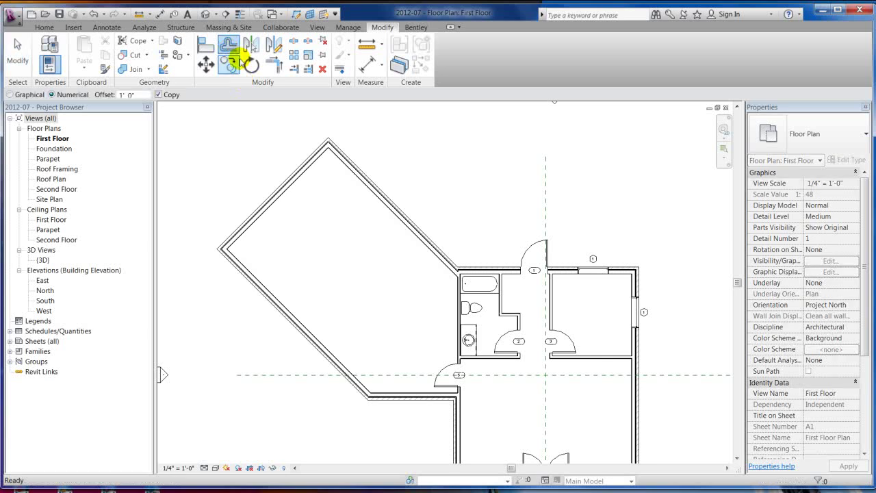
left_click(140, 94)
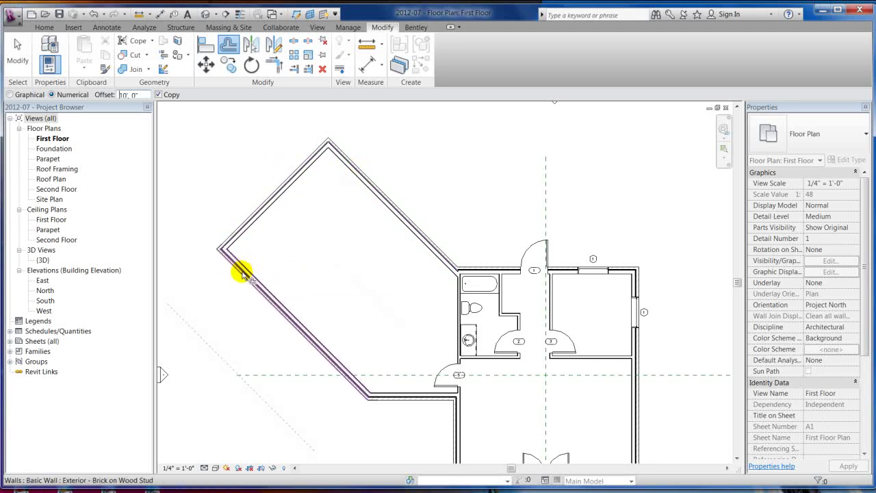
left_click(18, 53)
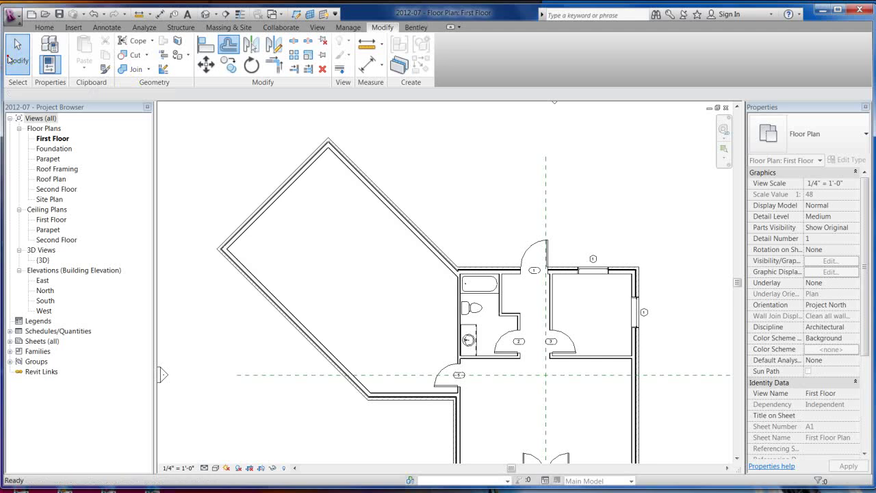
Replace the addition's lower-left diagonal wall with a copy of the upper-right wall offset 20' 0" toward the lower left.
left_click(305, 329)
key("Delete")
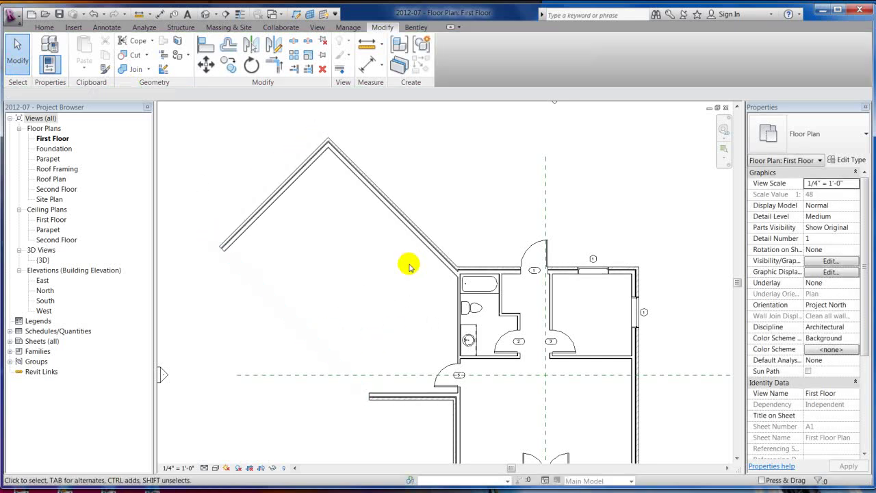
left_click(227, 43)
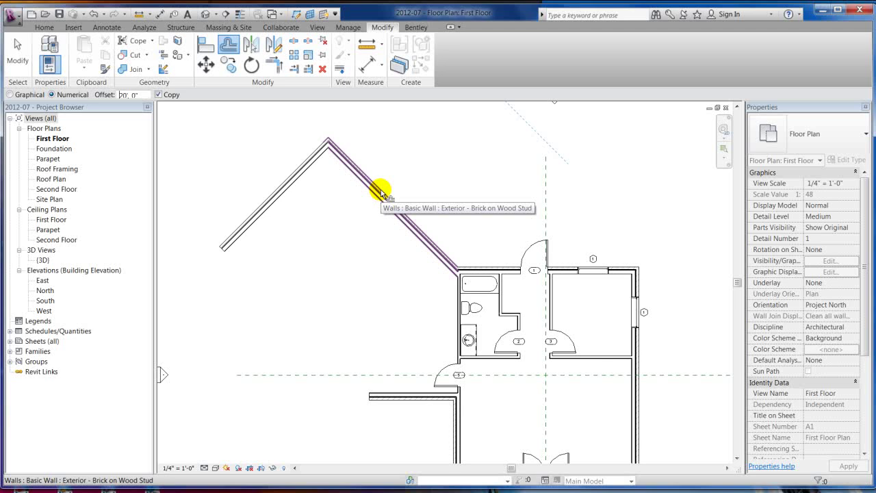
middle_click_drag(493, 137, 414, 251)
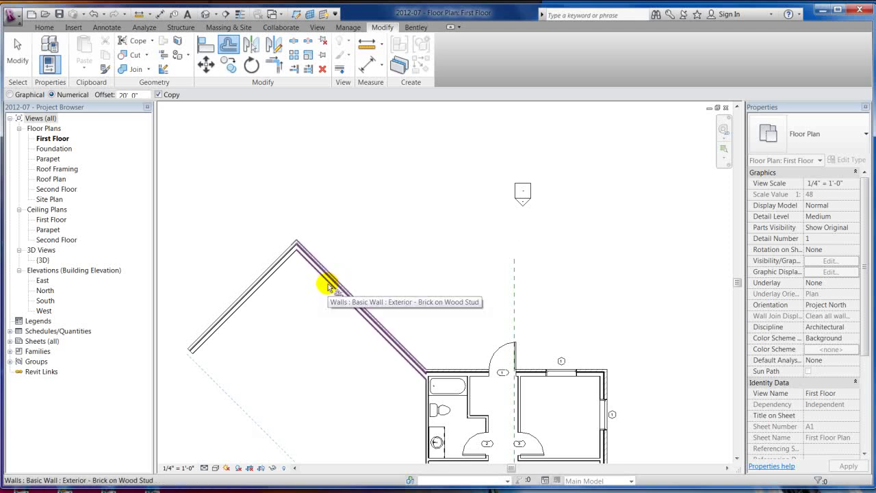
left_click(328, 287)
middle_click_drag(432, 227, 481, 152)
scroll(322, 228, "down", 1)
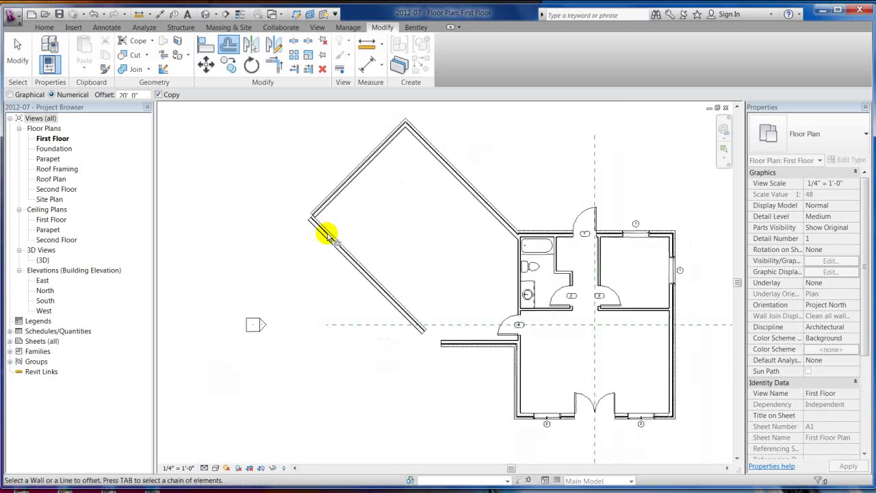
scroll(299, 209, "up", 3)
key("Escape")
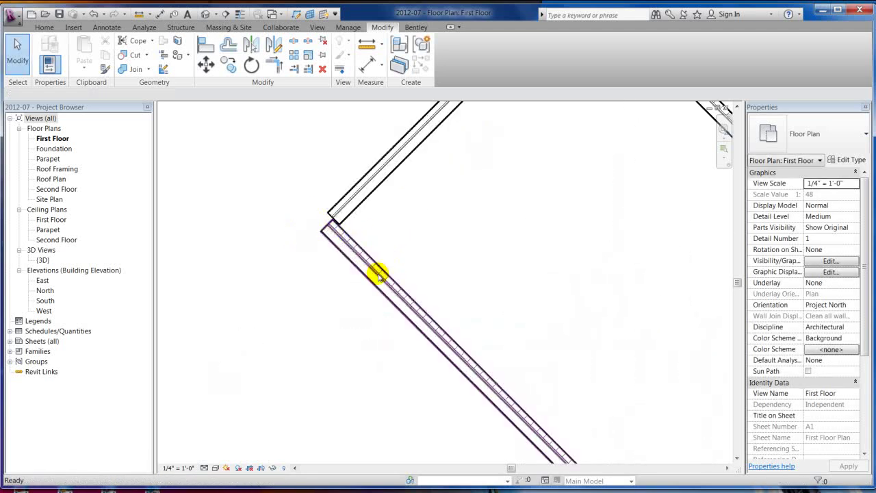
Flip the offset wall's orientation and trim it to a corner with the short horizontal wall below door 5.
left_click(377, 277)
scroll(319, 195, "down", 1)
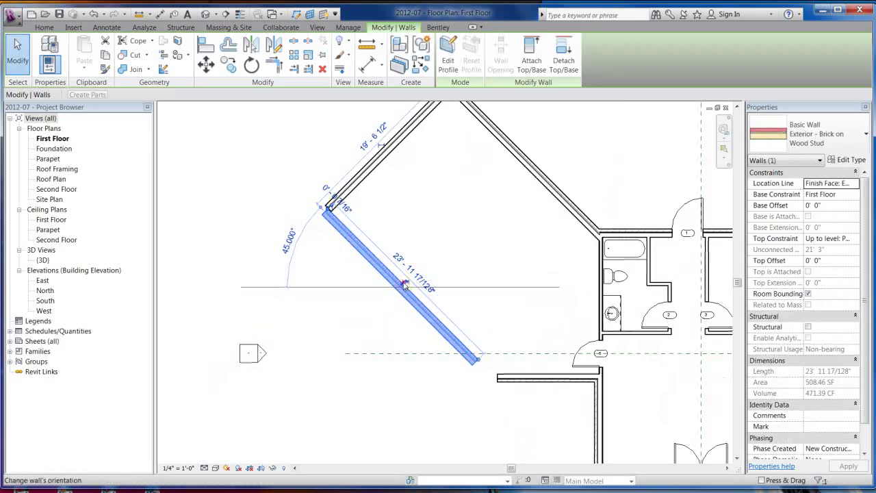
left_click(506, 268)
key("o")
key("f")
left_click(448, 329)
left_click(531, 380)
key("Escape")
middle_click_drag(500, 258, 430, 260)
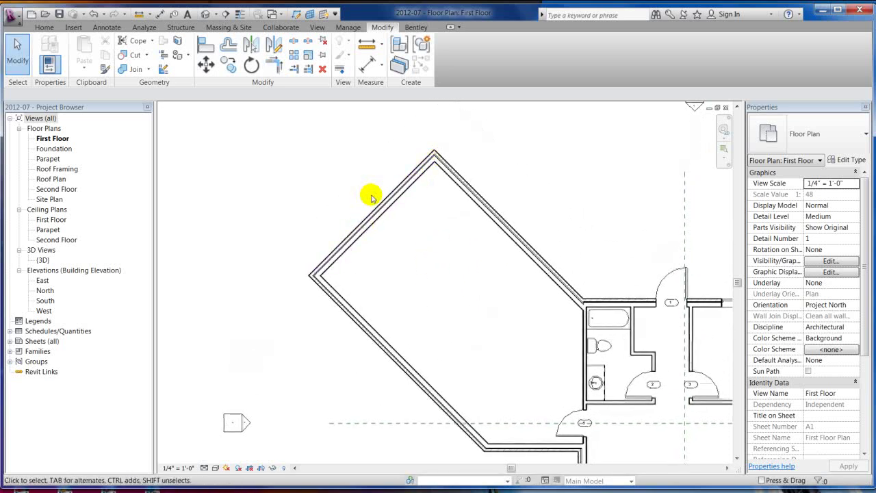
Measure the addition's upper-left diagonal wall between its two exterior corners.
scroll(363, 190, "up", 1)
left_click(332, 344)
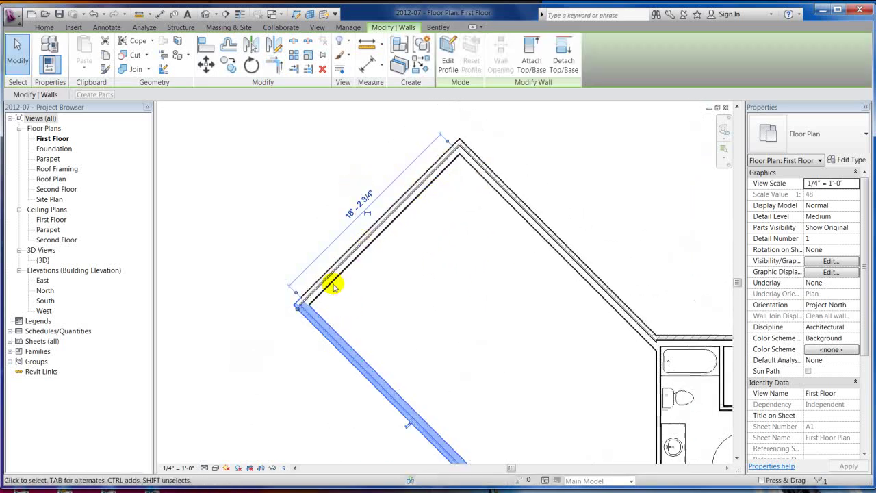
left_click(303, 109)
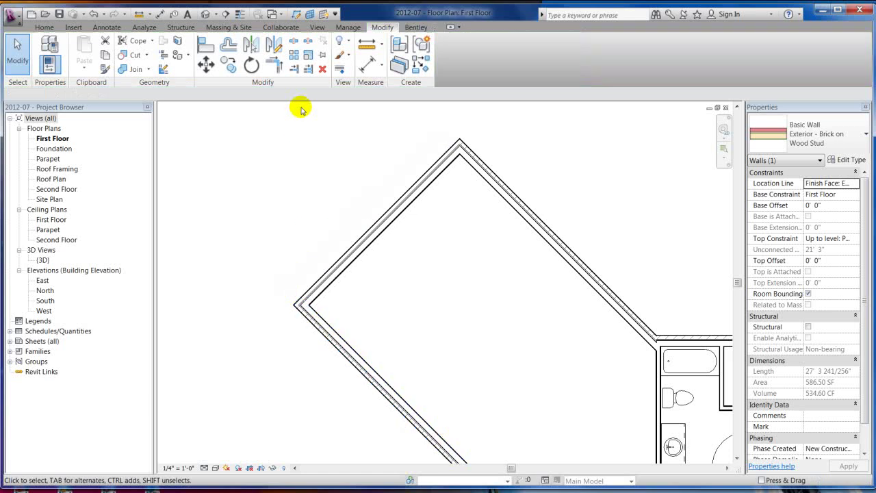
left_click(366, 45)
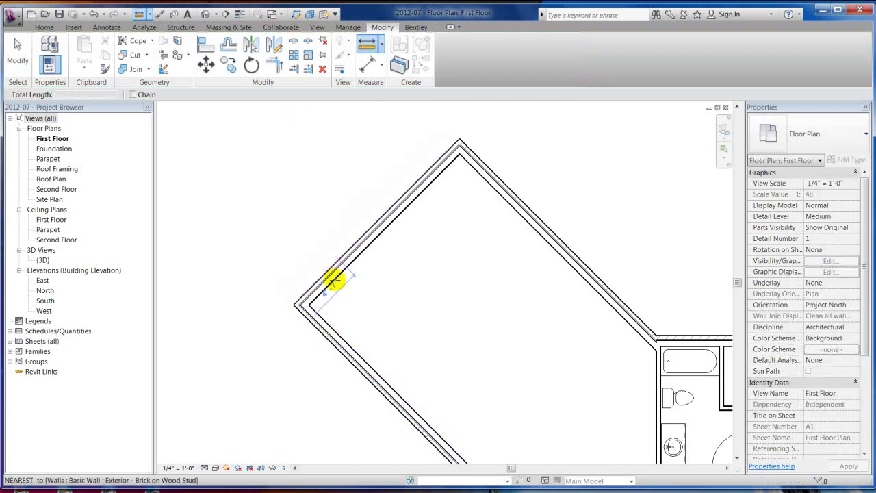
left_click(294, 304)
left_click(459, 139)
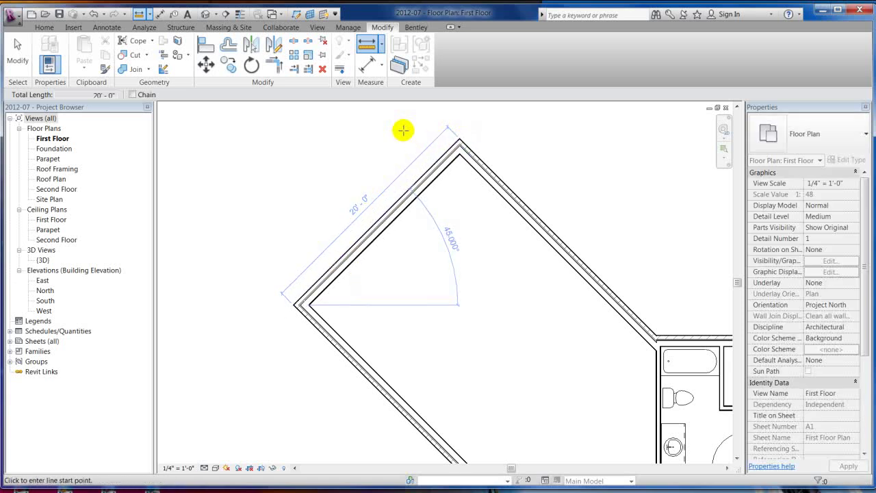
left_click(463, 154)
key("Escape")
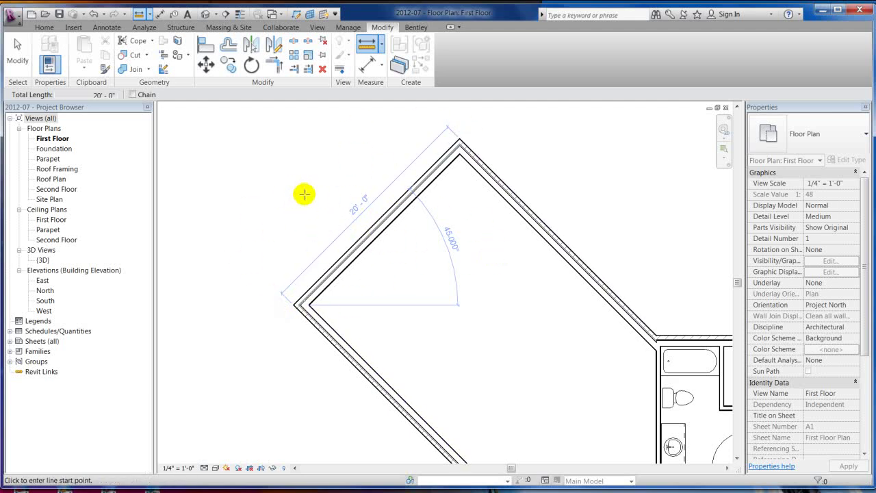
key("Escape")
key("Escape")
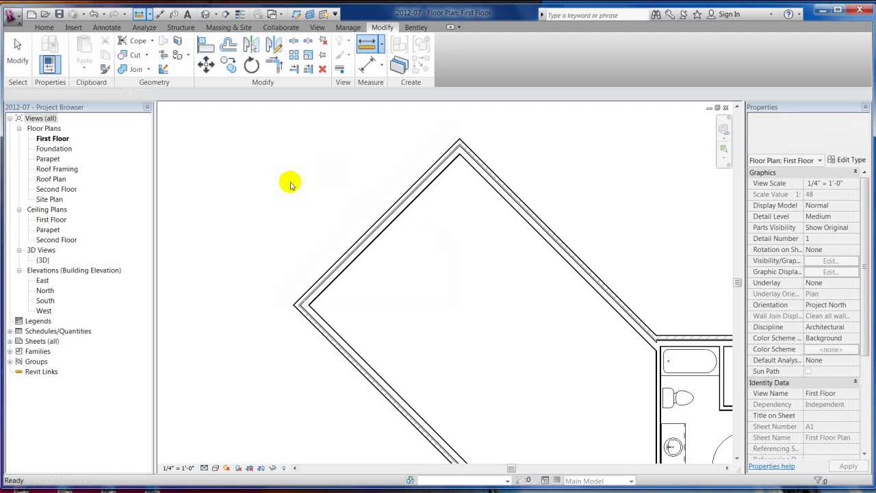
scroll(284, 180, "down", 2)
scroll(281, 179, "down", 1)
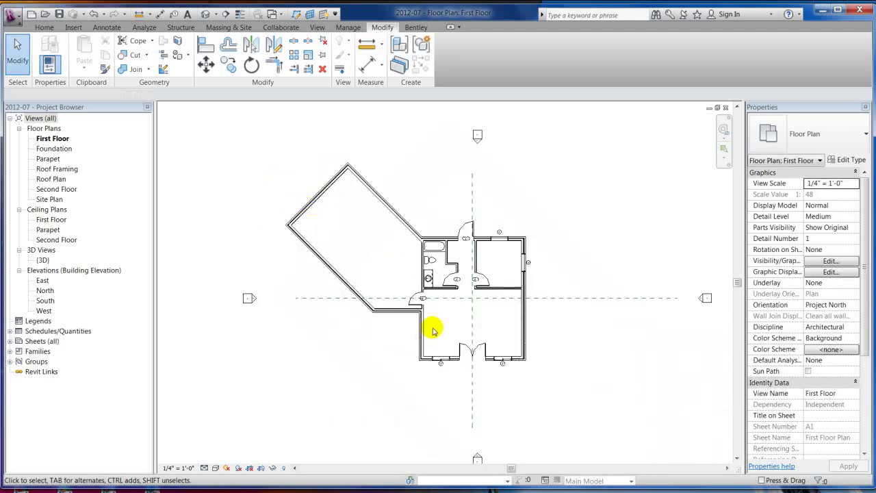
scroll(287, 207, "up", 3)
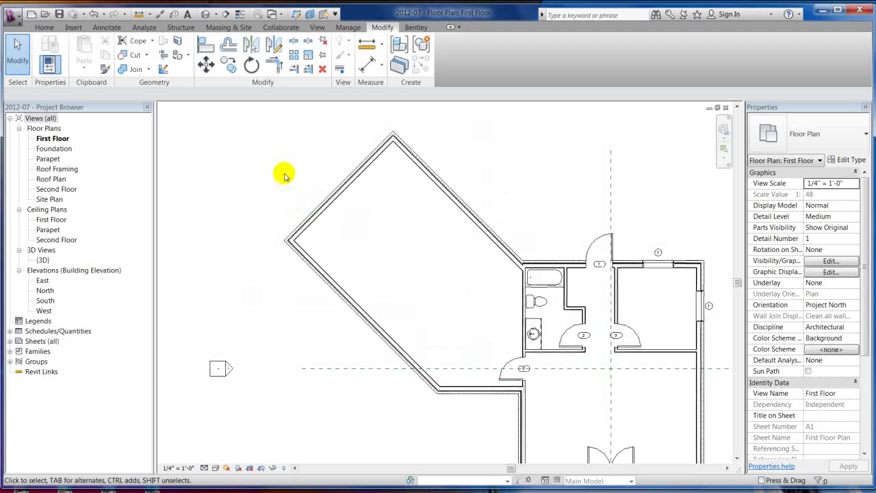
scroll(284, 176, "down", 2)
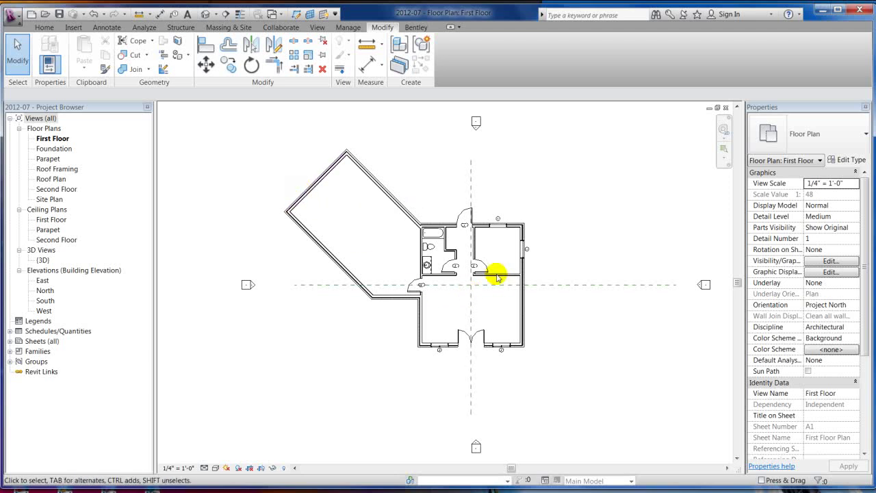
scroll(469, 285, "up", 4)
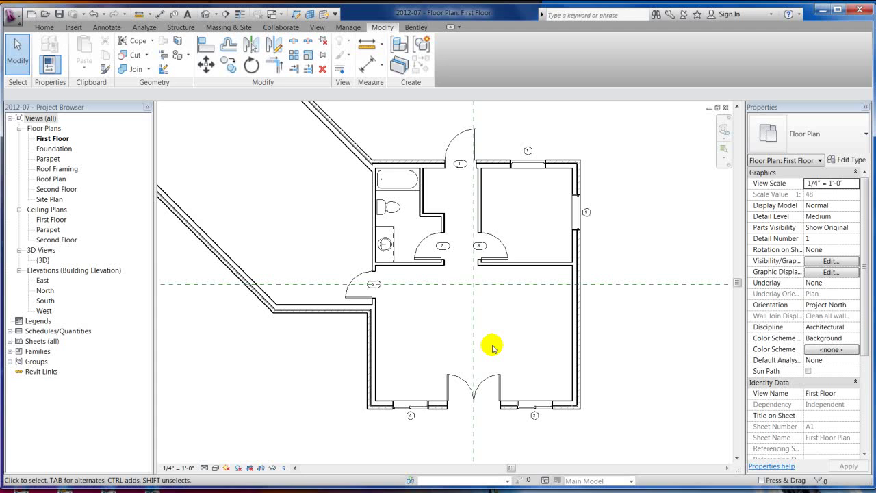
scroll(507, 360, "down", 4)
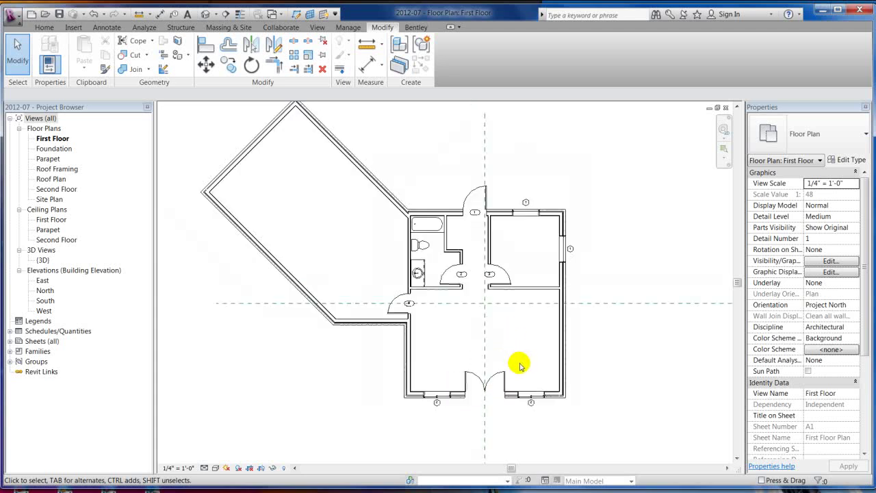
scroll(384, 215, "up", 4)
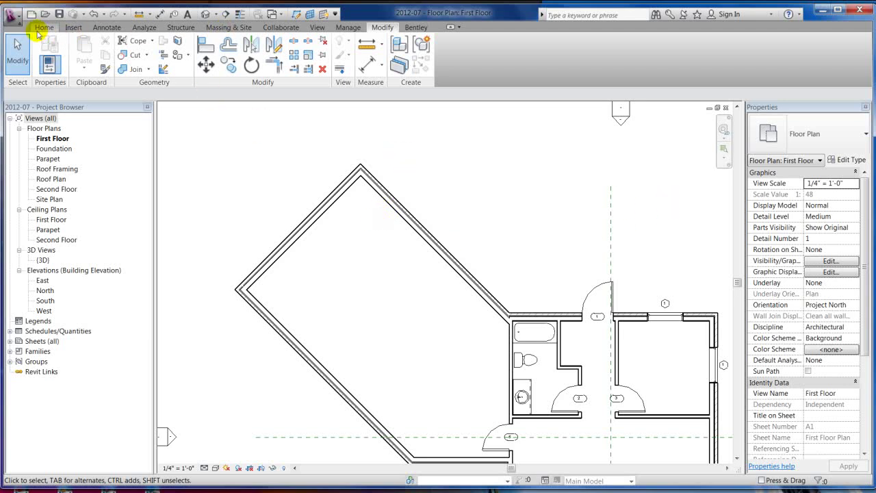
Start the Door tool and load the Overhead-Sectional family from the Doors folder of the US Imperial library.
left_click(45, 28)
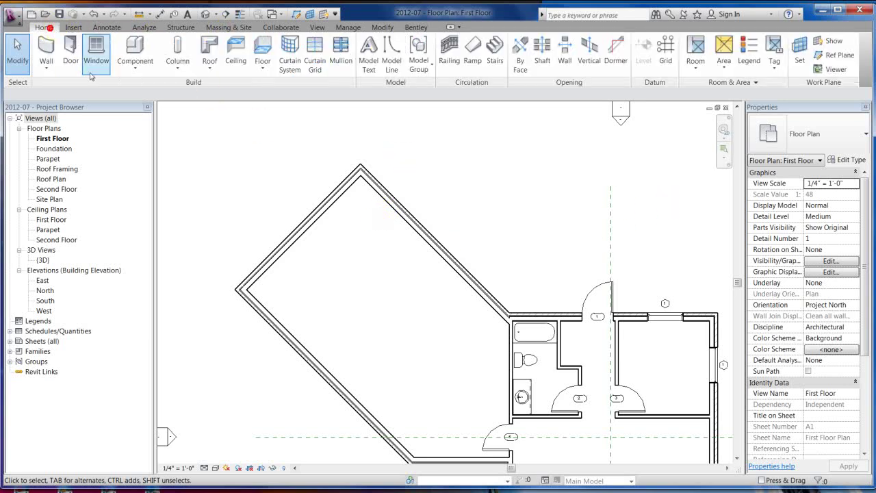
left_click(67, 49)
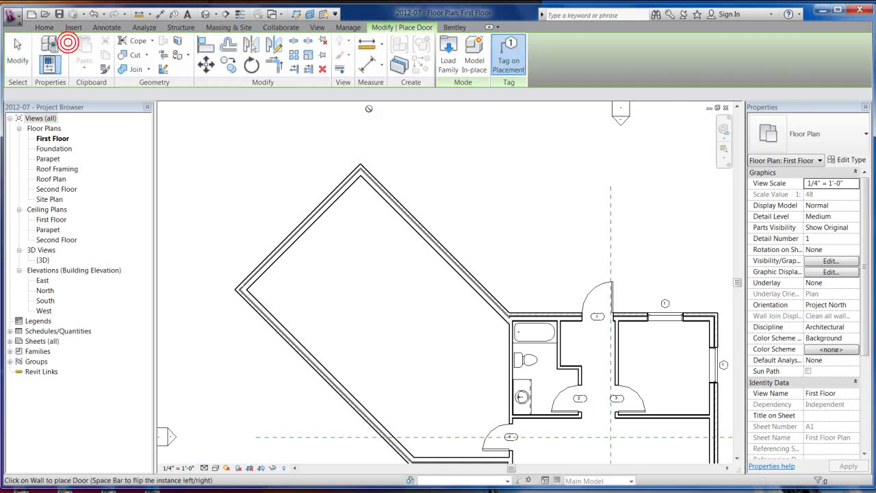
left_click(508, 58)
left_click(446, 60)
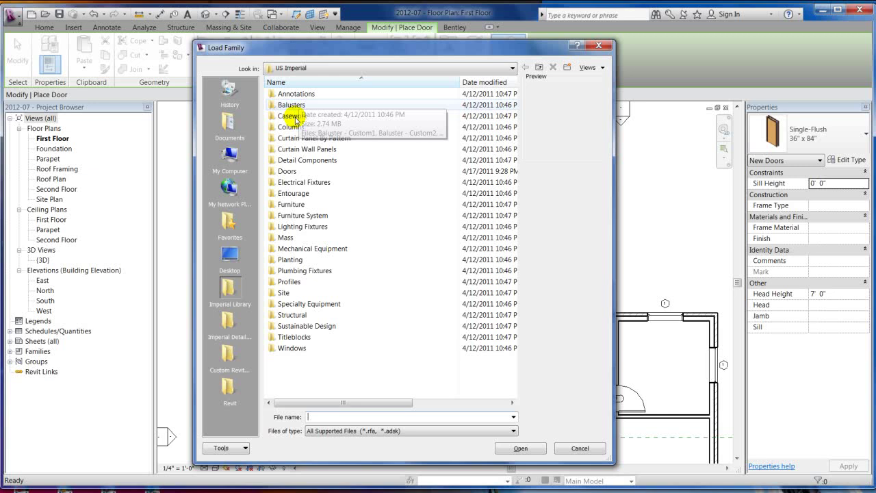
double_click(287, 172)
scroll(308, 249, "down", 2)
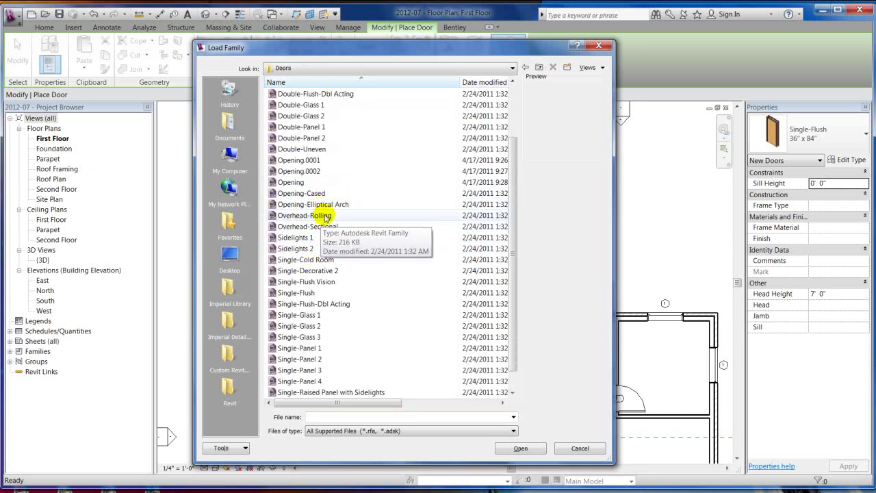
double_click(322, 227)
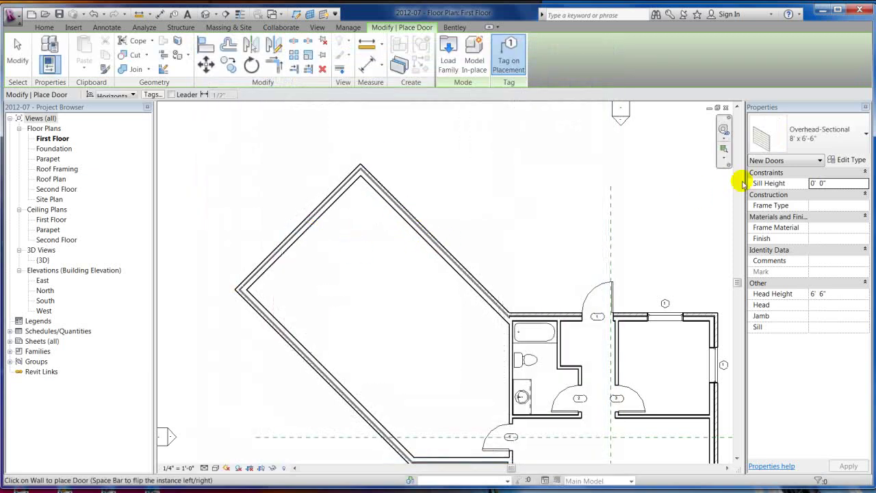
Duplicate the 8' x 6'-6" overhead door type as 10'X8' and set its height to 8' 0" and width to 10' 0".
left_click(829, 137)
scroll(825, 289, "down", 2)
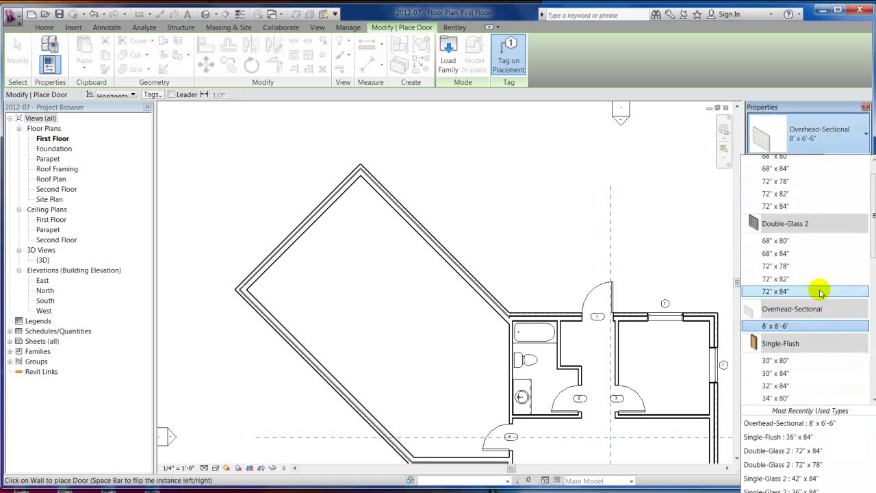
left_click(812, 140)
left_click(850, 159)
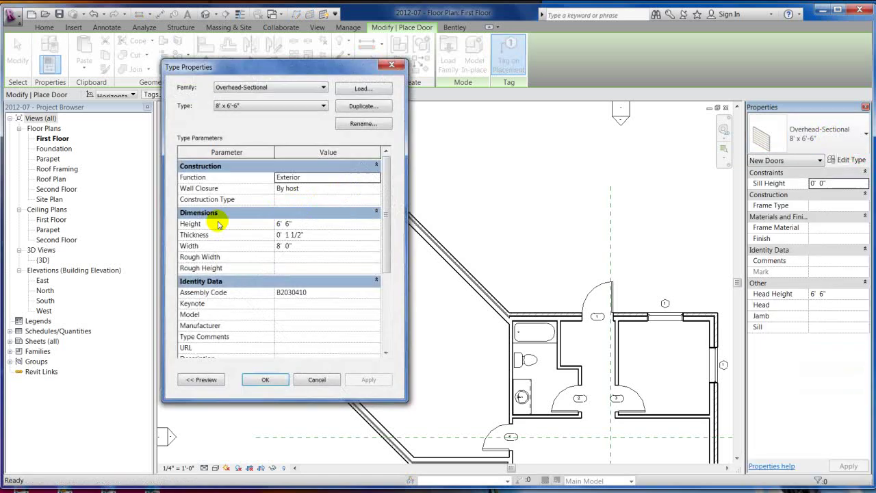
left_click(370, 108)
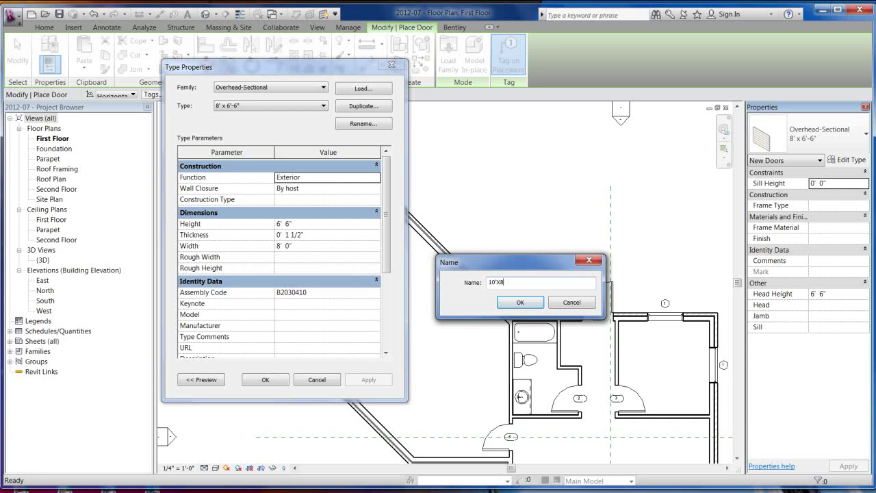
left_click(520, 301)
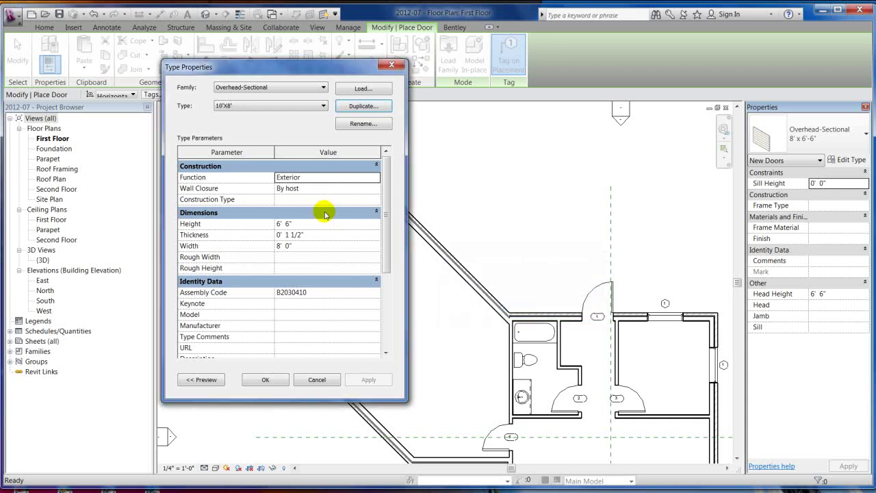
left_click(300, 225)
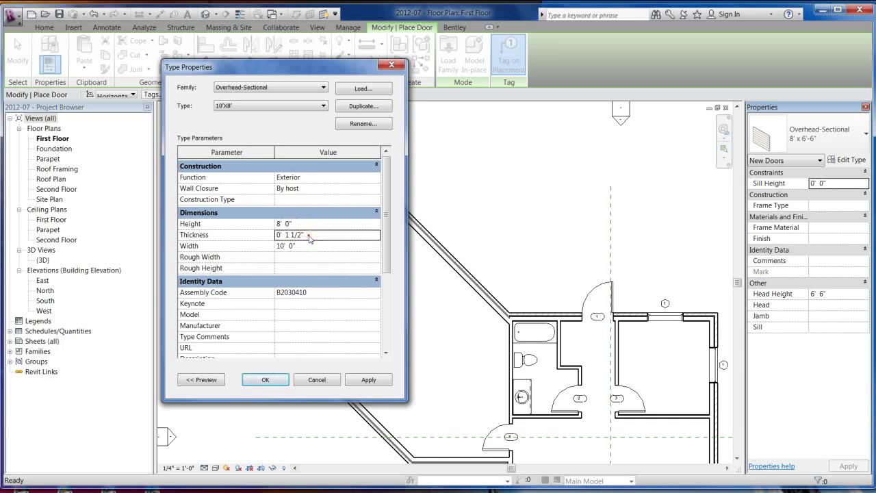
left_click(268, 379)
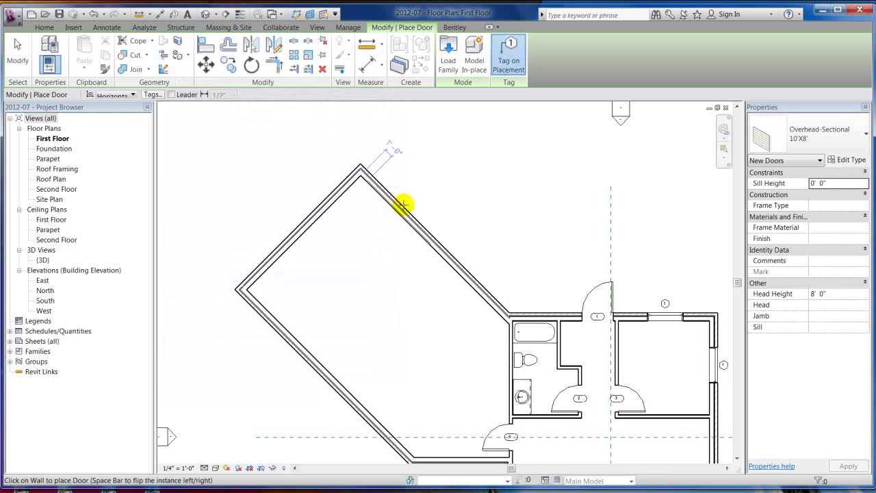
Place two 10'X8' Overhead-Sectional doors side by side in the addition's upper-right diagonal wall.
left_click(403, 205)
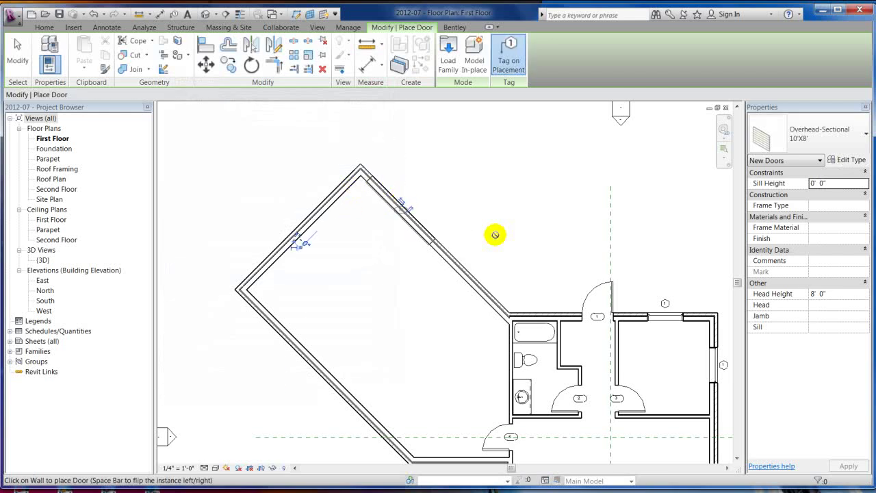
left_click(471, 278)
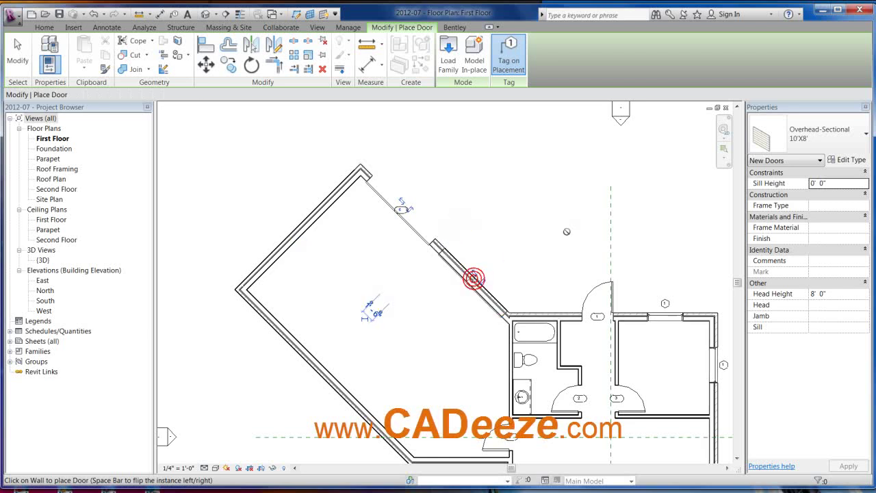
key("Escape")
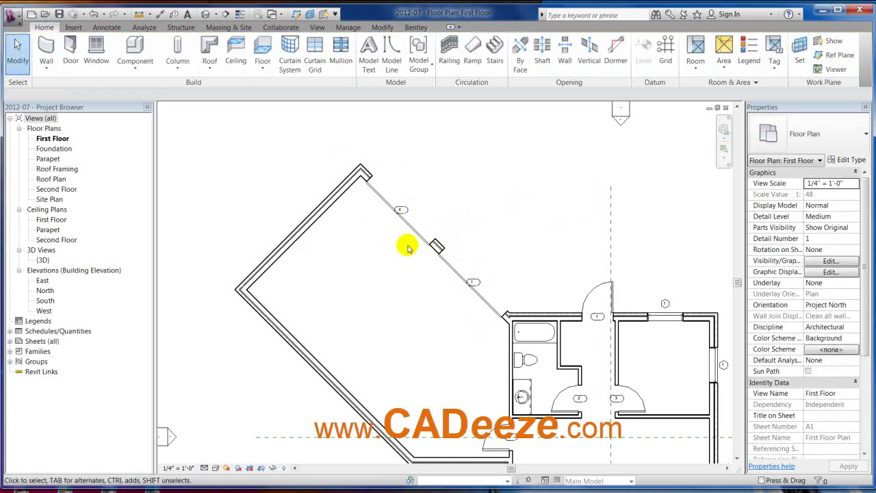
scroll(425, 189, "down", 1)
middle_click_drag(440, 268, 402, 221)
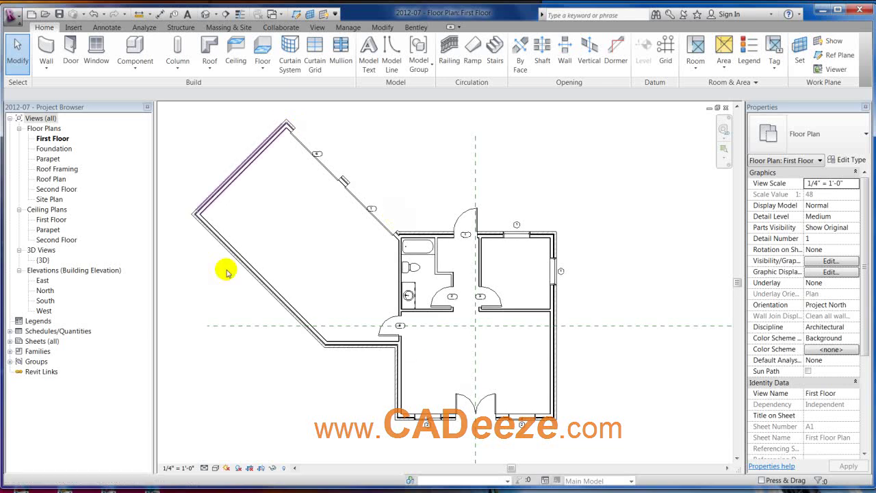
scroll(444, 175, "down", 1)
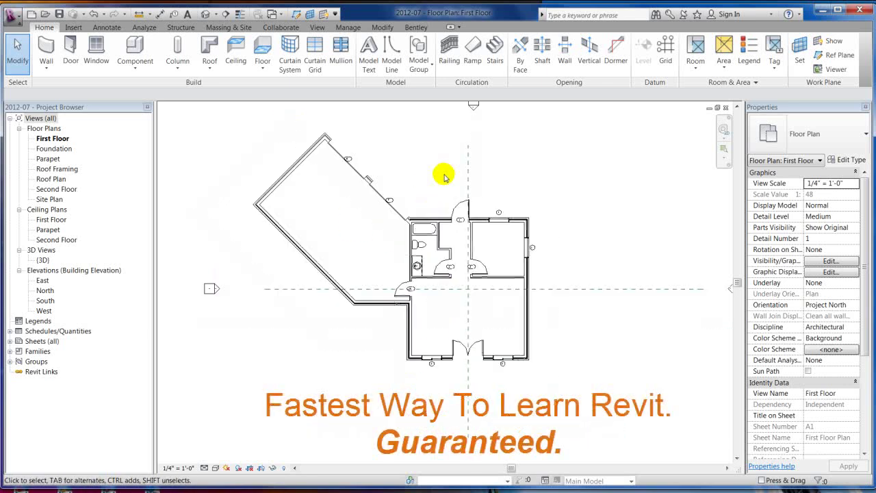